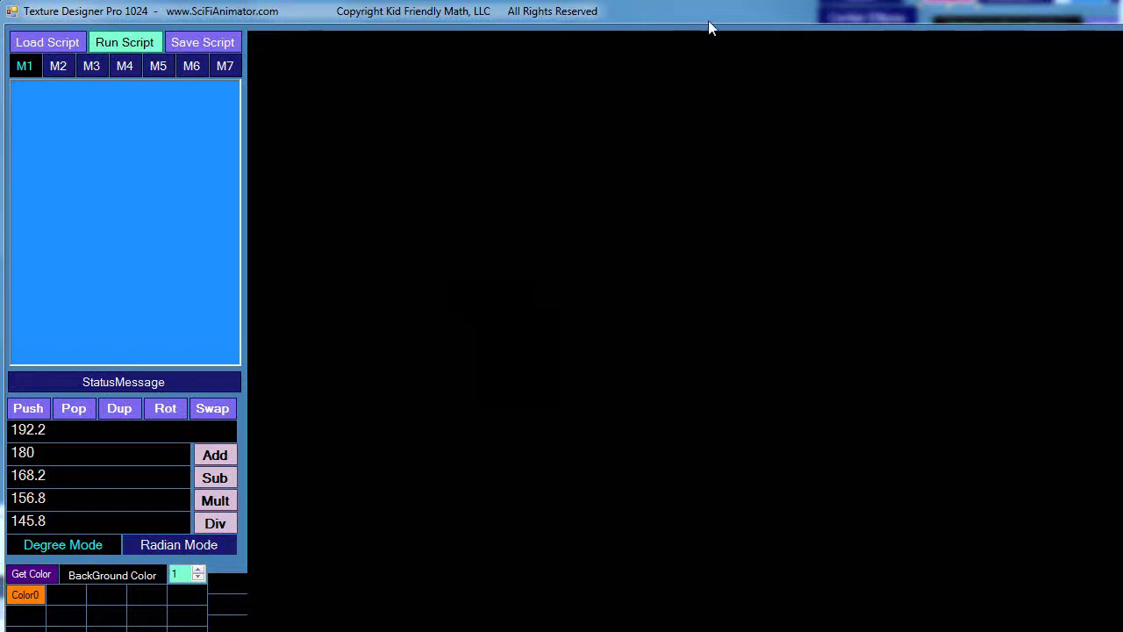
Step: Plot the parabola with an x² coefficient of 0.1 and again with 0.2
{"action": "left_click_drag", "start_coordinate": [713, 25], "coordinate": [293, 1]}
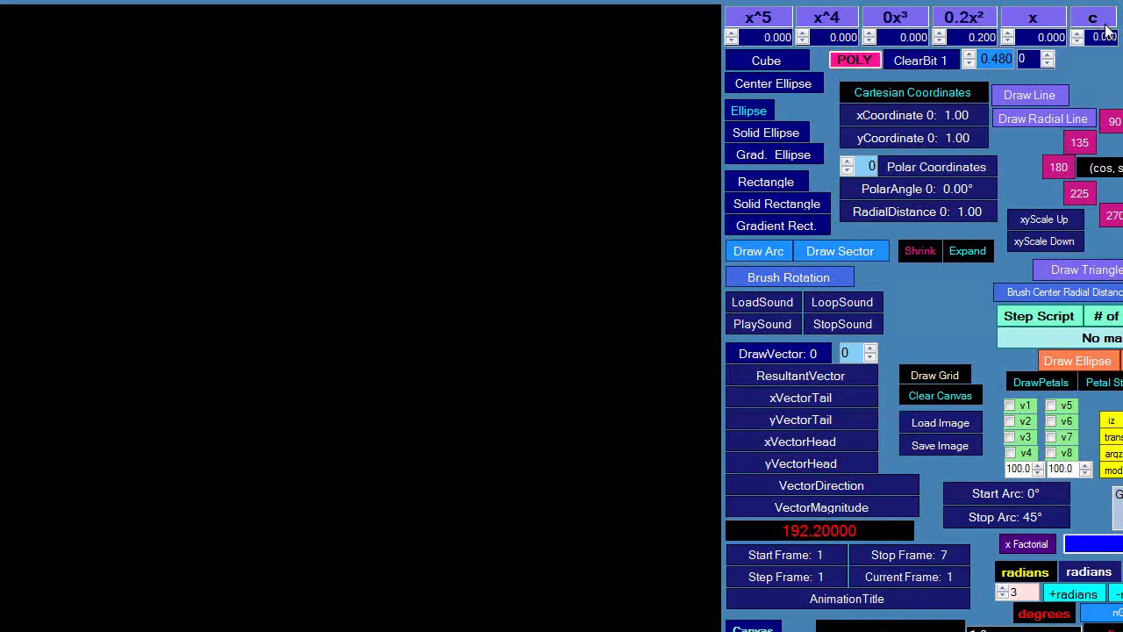
{"action": "left_click", "coordinate": [940, 40]}
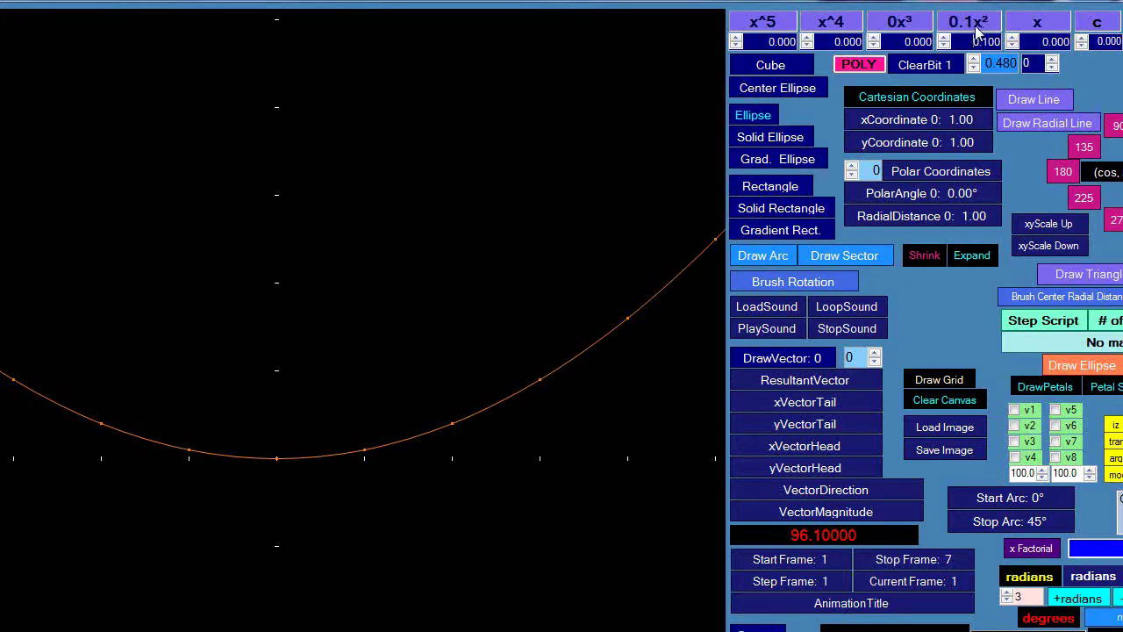
{"action": "left_click", "coordinate": [944, 38]}
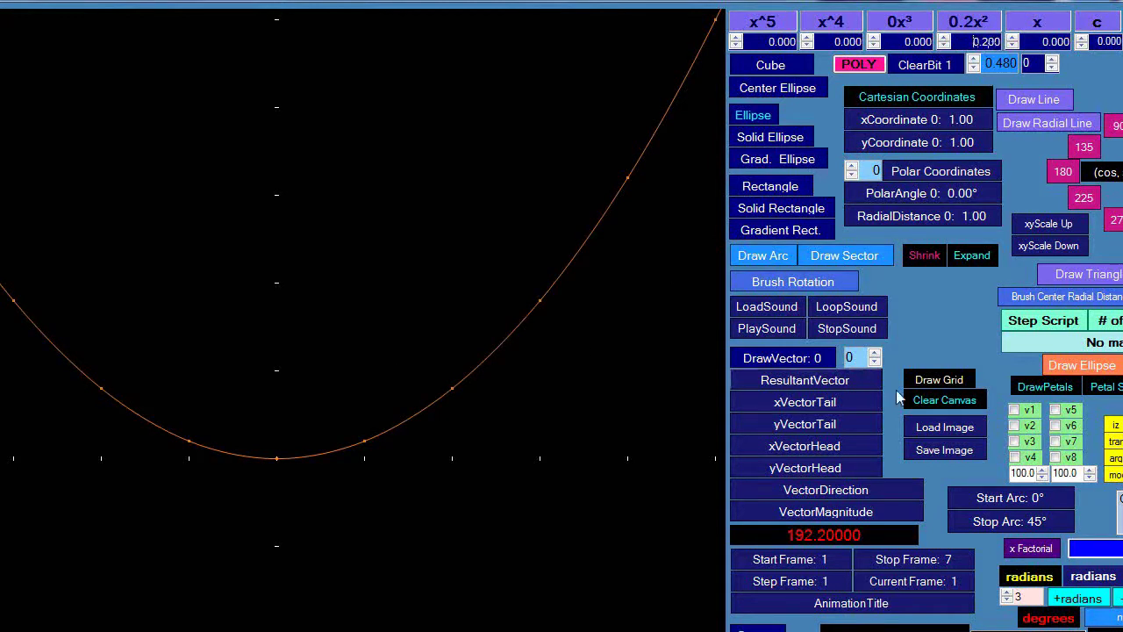
Step: Scale the xy axes down twice and plot the parabola with an x² coefficient of 0.1
{"action": "left_click", "coordinate": [1051, 248]}
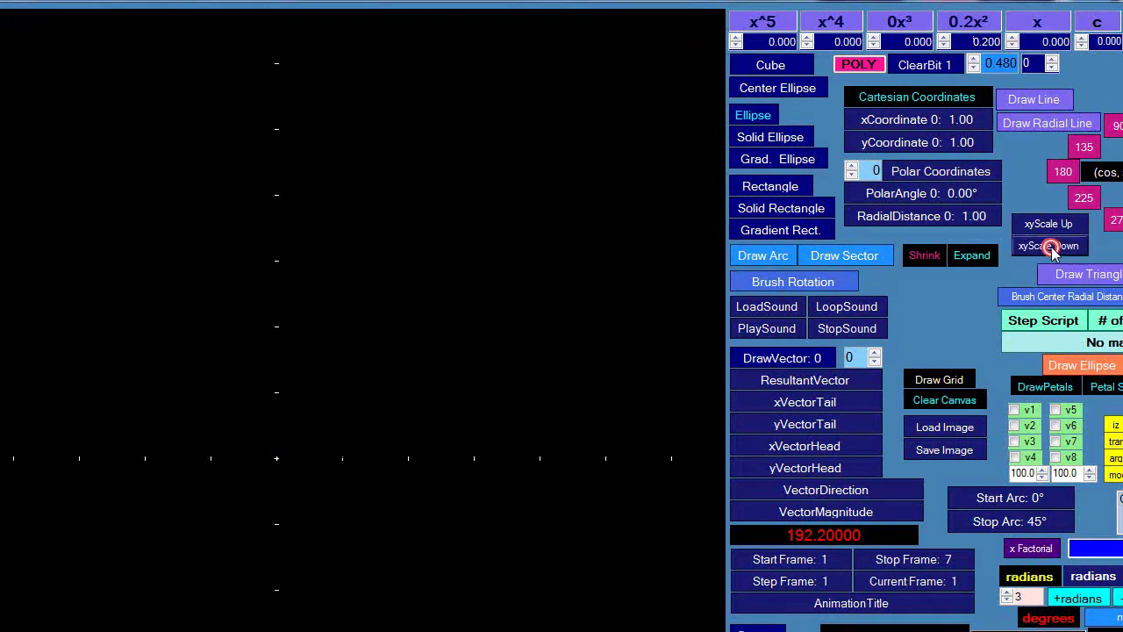
{"action": "left_click", "coordinate": [1048, 245]}
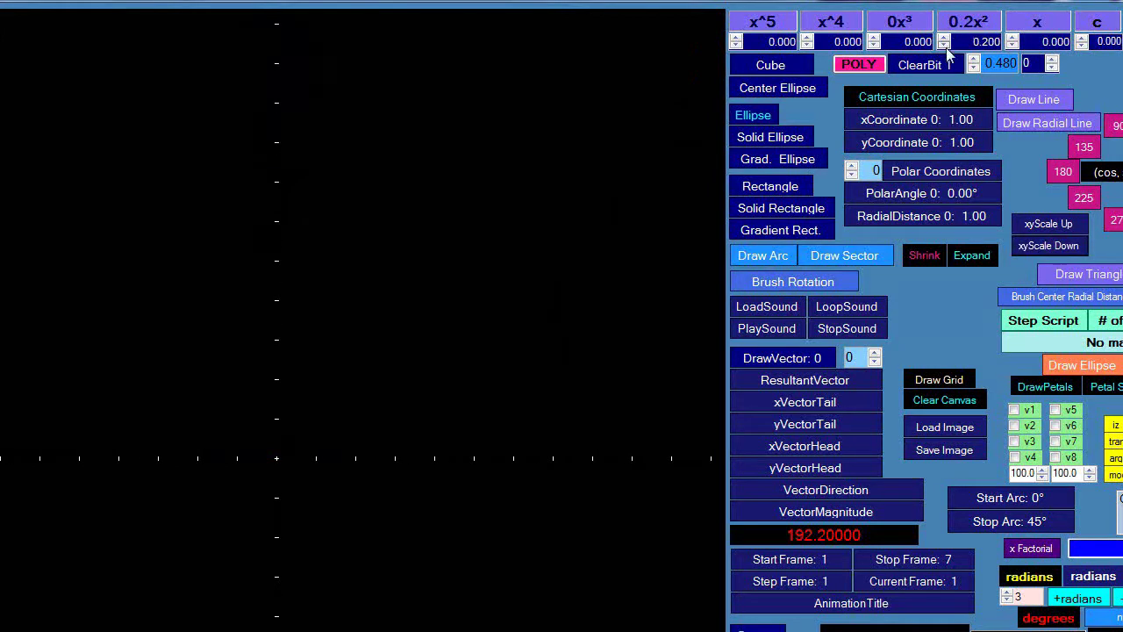
{"action": "left_click", "coordinate": [944, 46]}
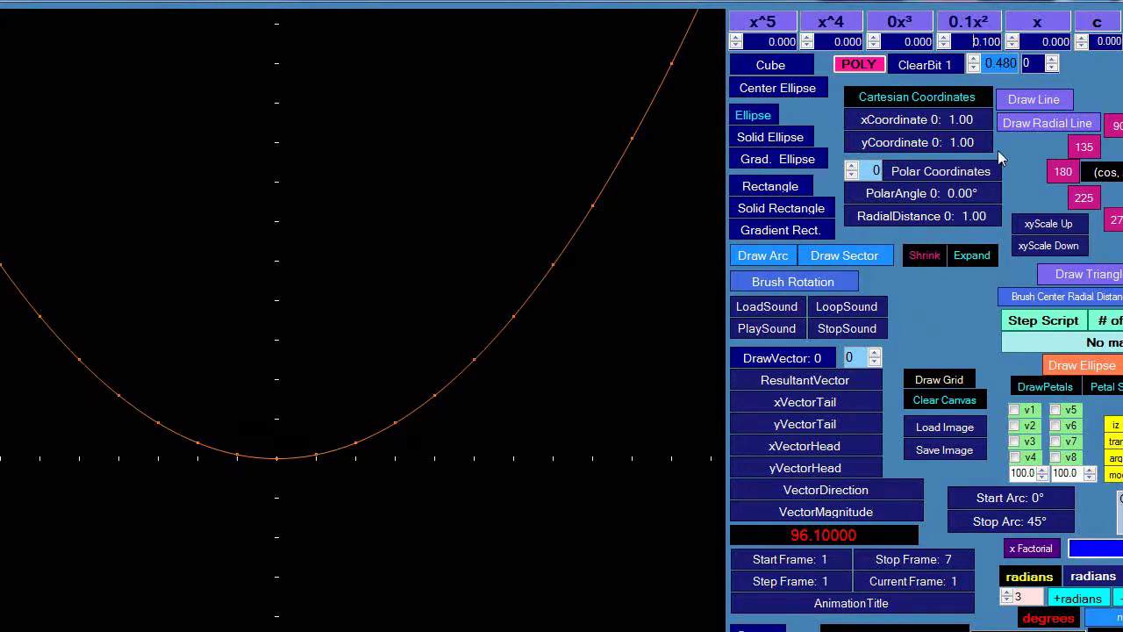
Step: Try lower and higher smoothness values on the plotted curve and leave the value at 0.360
{"action": "scroll", "coordinate": [1003, 63], "scroll_direction": "down", "scroll_amount": 5}
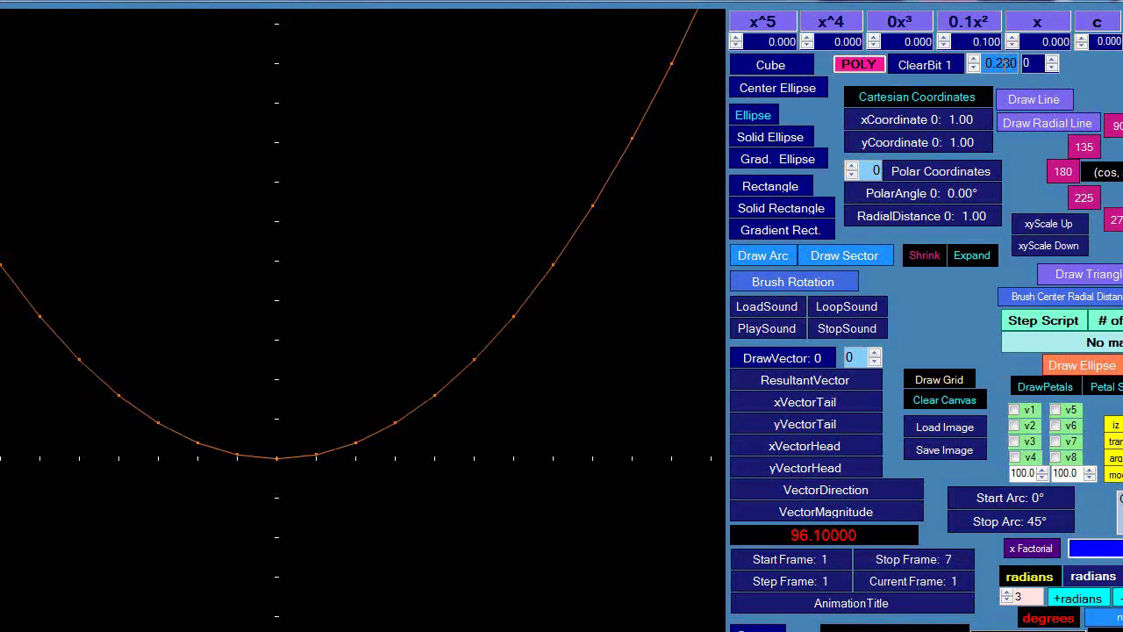
{"action": "scroll", "coordinate": [1003, 63], "scroll_direction": "down", "scroll_amount": 5}
{"action": "scroll", "coordinate": [1004, 58], "scroll_direction": "up", "scroll_amount": 14}
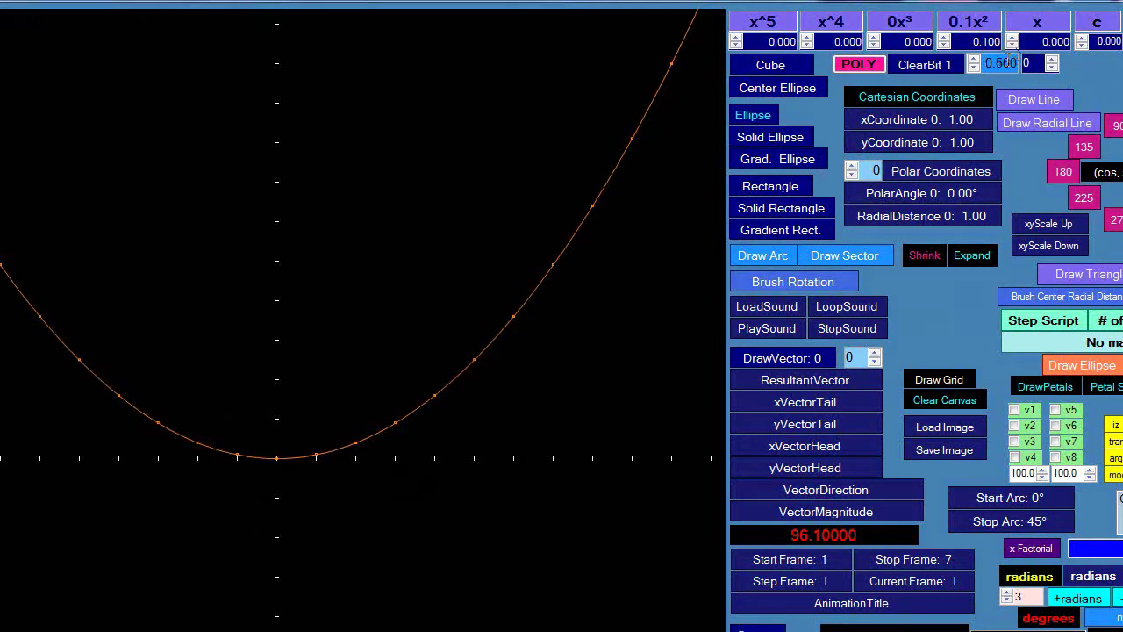
{"action": "scroll", "coordinate": [1009, 60], "scroll_direction": "down", "scroll_amount": 8}
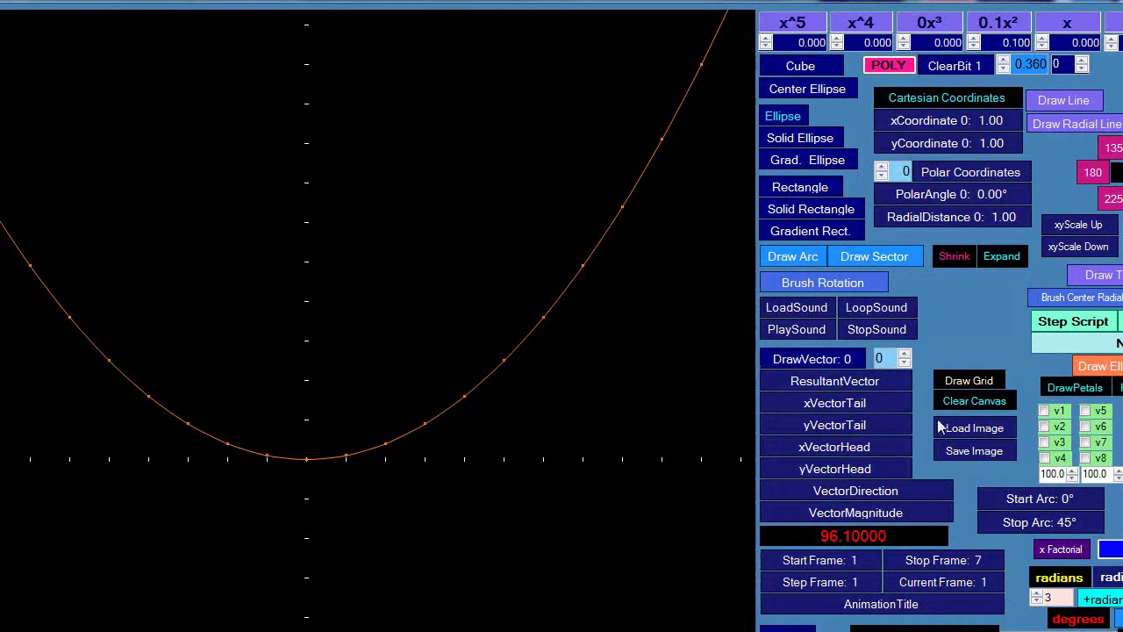
Step: Clear the canvas, and enter and run a one-line ClearCanvas script in M1
{"action": "left_click", "coordinate": [974, 404]}
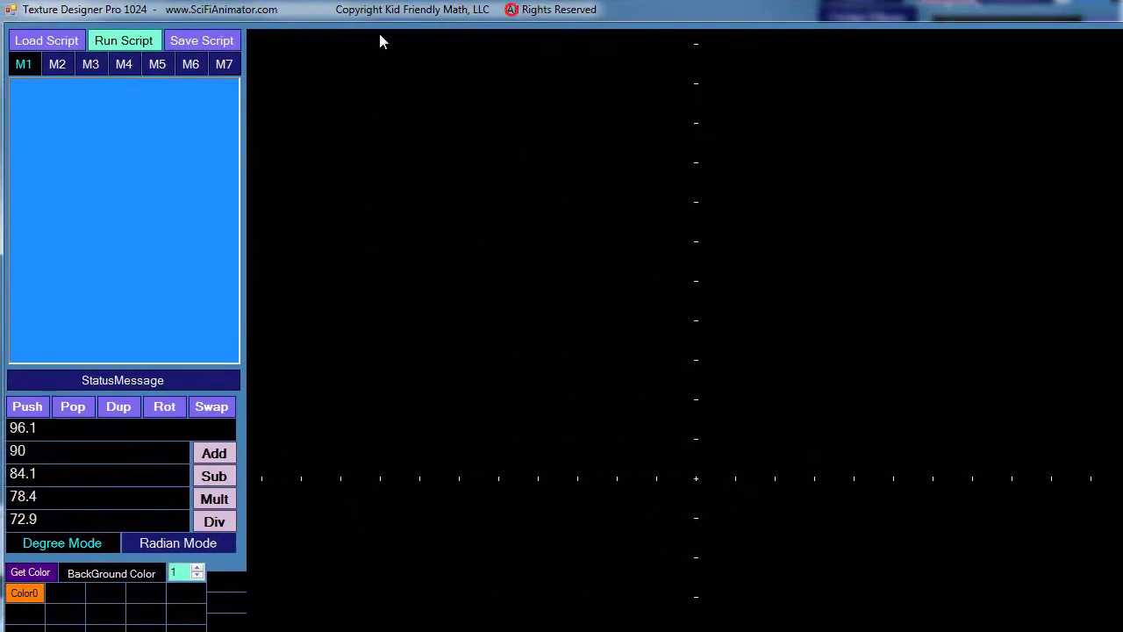
{"action": "left_click", "coordinate": [56, 114]}
{"action": "type", "text": "ClearCanvas"}
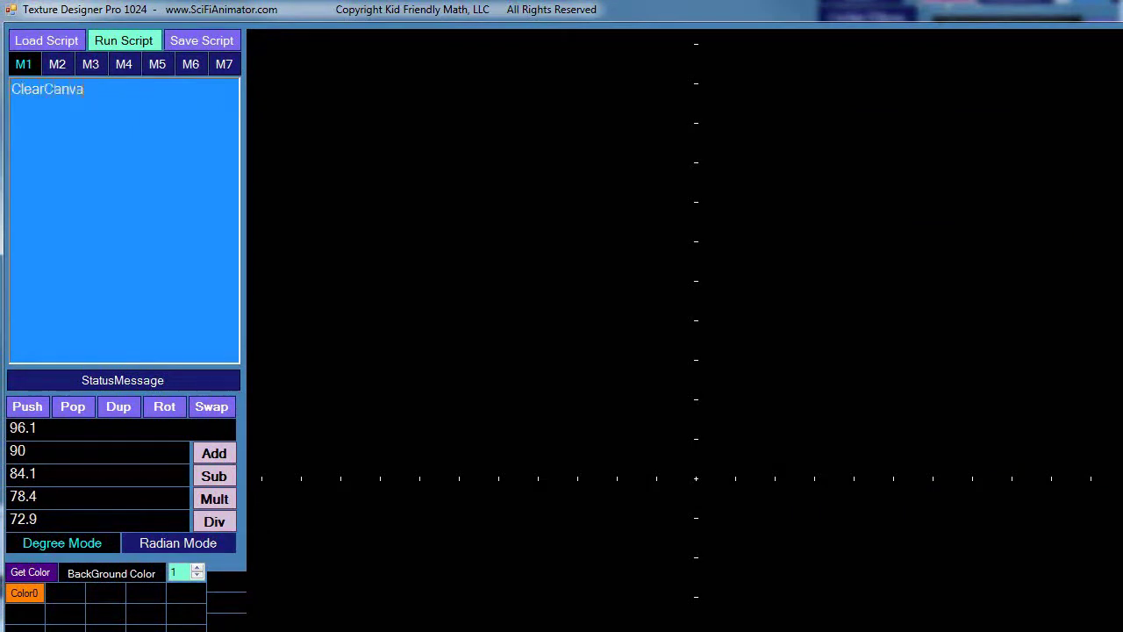
{"action": "left_click", "coordinate": [132, 41]}
Step: Add a DrawGrid line below ClearCanvas in the M1 script and run it
{"action": "left_click", "coordinate": [100, 90]}
{"action": "type", "text": "DrawGRid"}
{"action": "key", "text": "BackSpace"}
{"action": "key", "text": "BackSpace"}
{"action": "key", "text": "BackSpace"}
{"action": "type", "text": "rid"}
{"action": "left_click", "coordinate": [119, 40]}
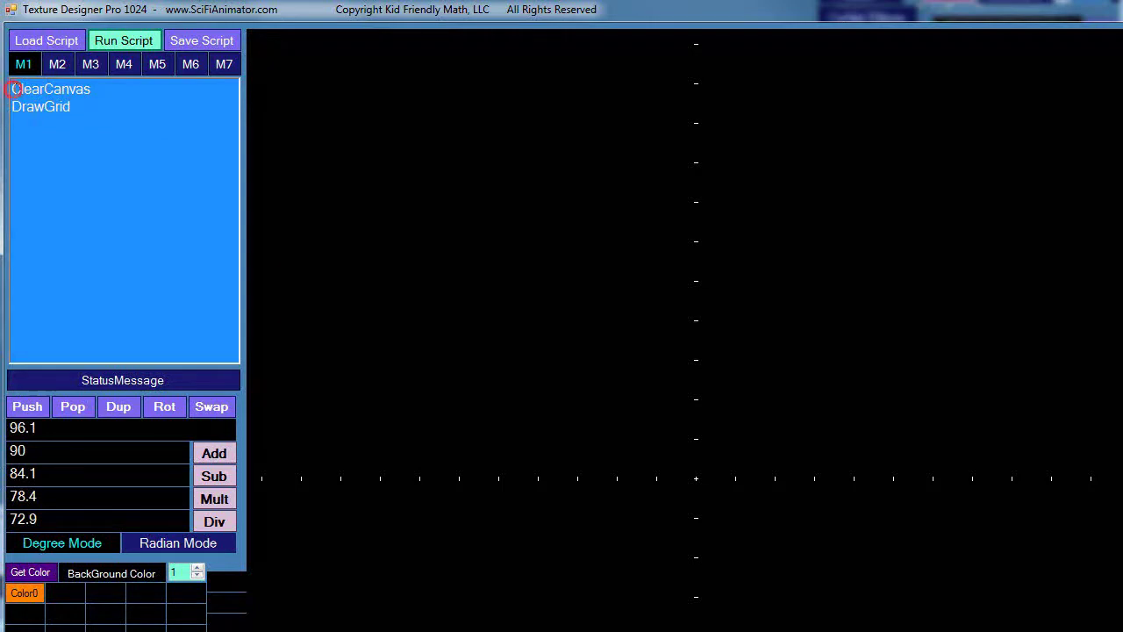
{"action": "left_click", "coordinate": [127, 111]}
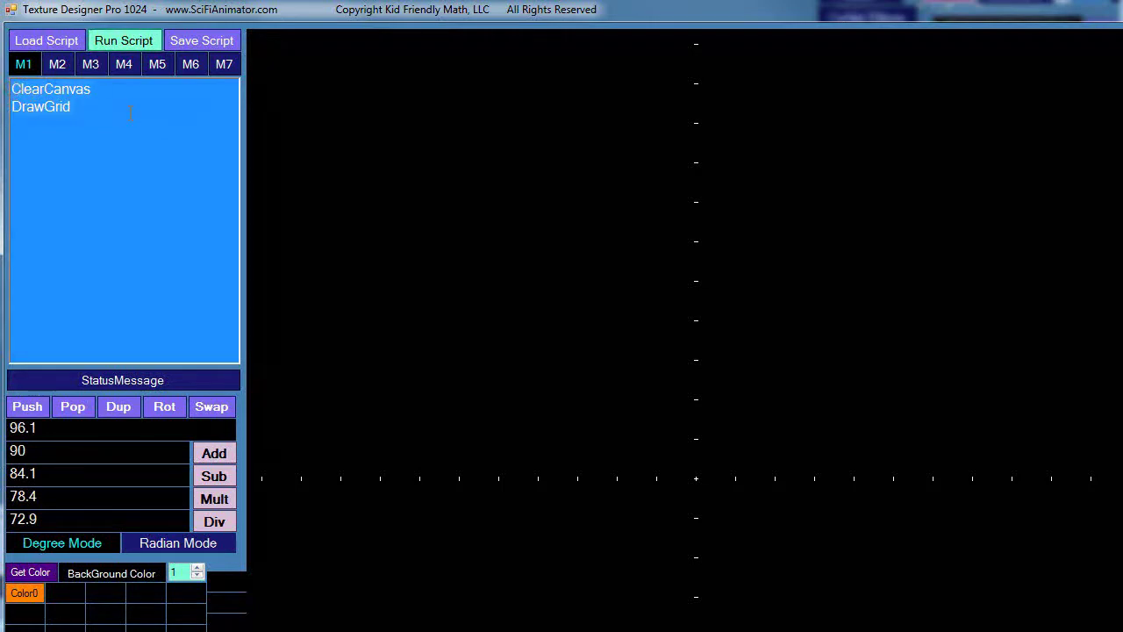
{"action": "left_click_drag", "start_coordinate": [872, 12], "coordinate": [452, 15]}
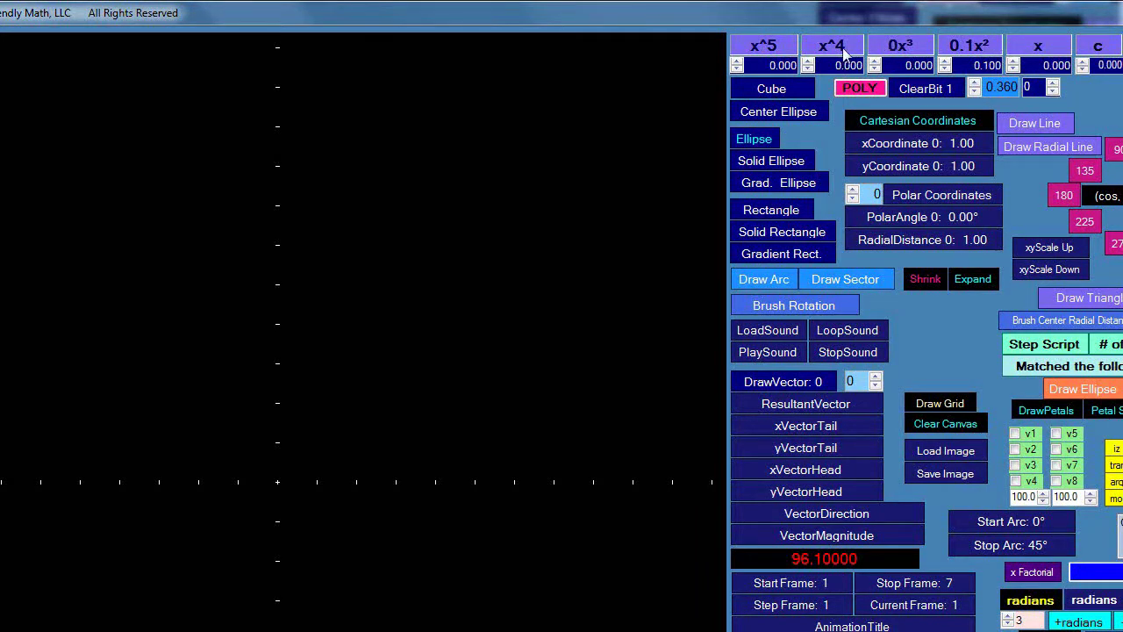
{"action": "left_click_drag", "start_coordinate": [363, 20], "coordinate": [779, 18]}
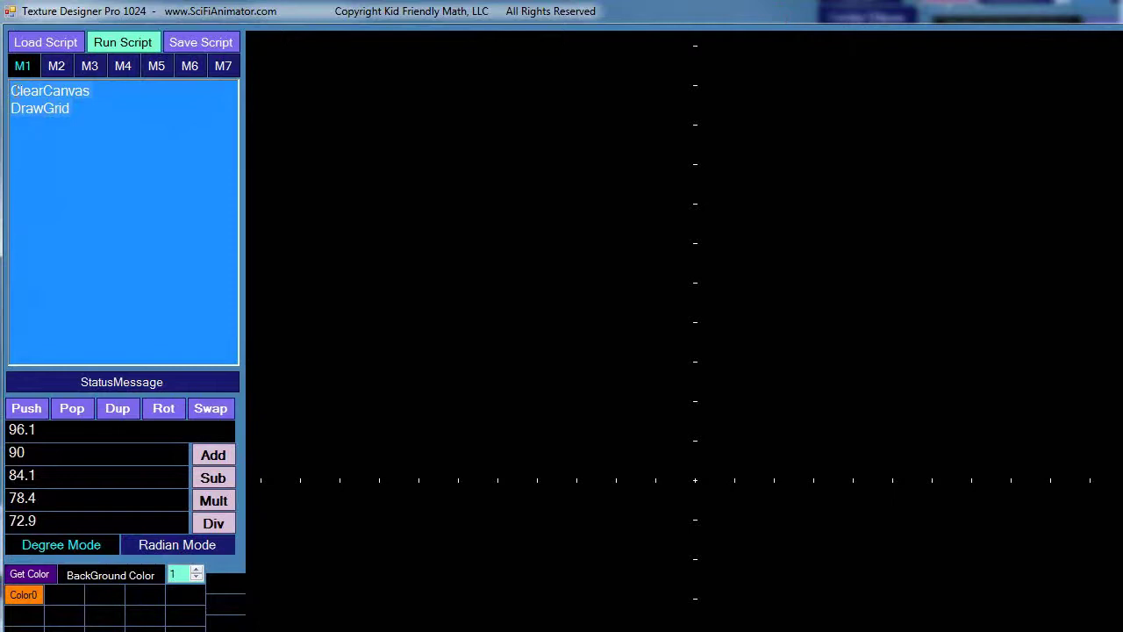
{"action": "left_click", "coordinate": [13, 89]}
{"action": "left_click", "coordinate": [115, 105]}
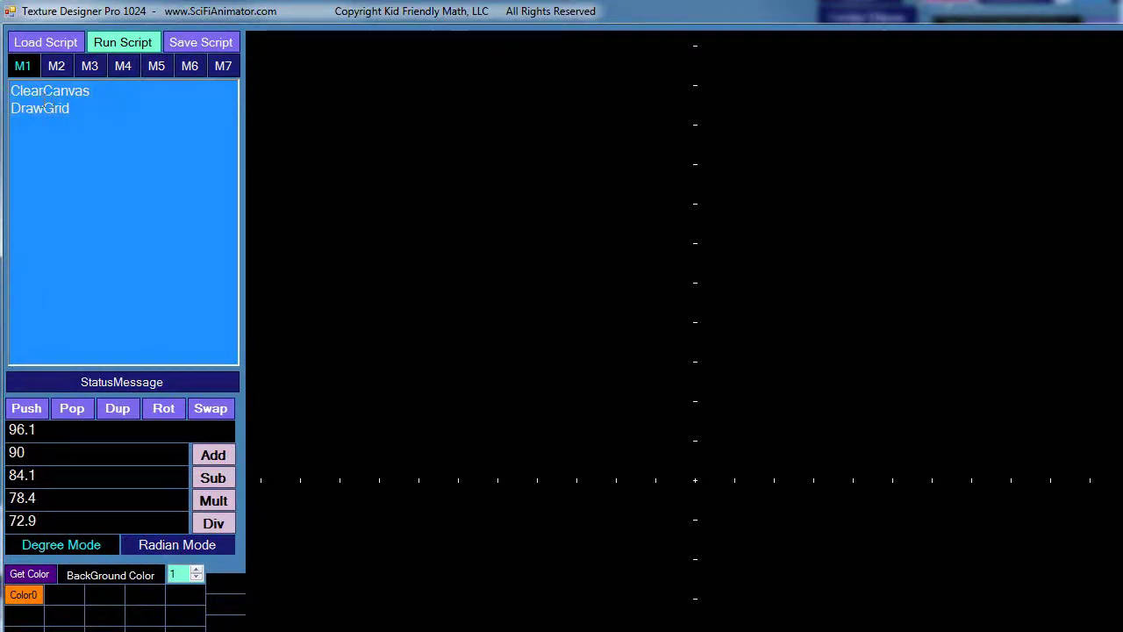
Step: Replace the M1 script with the lines SecondTerm 0.2 and DrawEquation, and run it
{"action": "left_click", "coordinate": [13, 91]}
{"action": "left_click", "coordinate": [95, 113]}
{"action": "key", "text": "ctrl+a"}
{"action": "type", "text": "SecondTerm"}
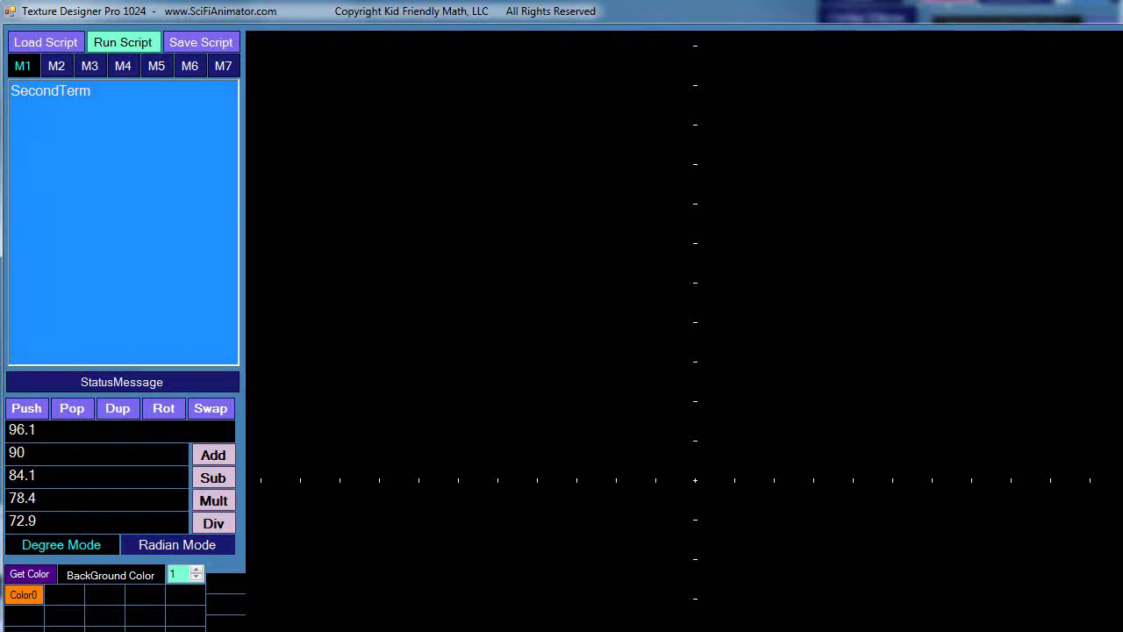
{"action": "type", "text": "0.2"}
{"action": "key", "text": "Return"}
{"action": "type", "text": "DrawEquation"}
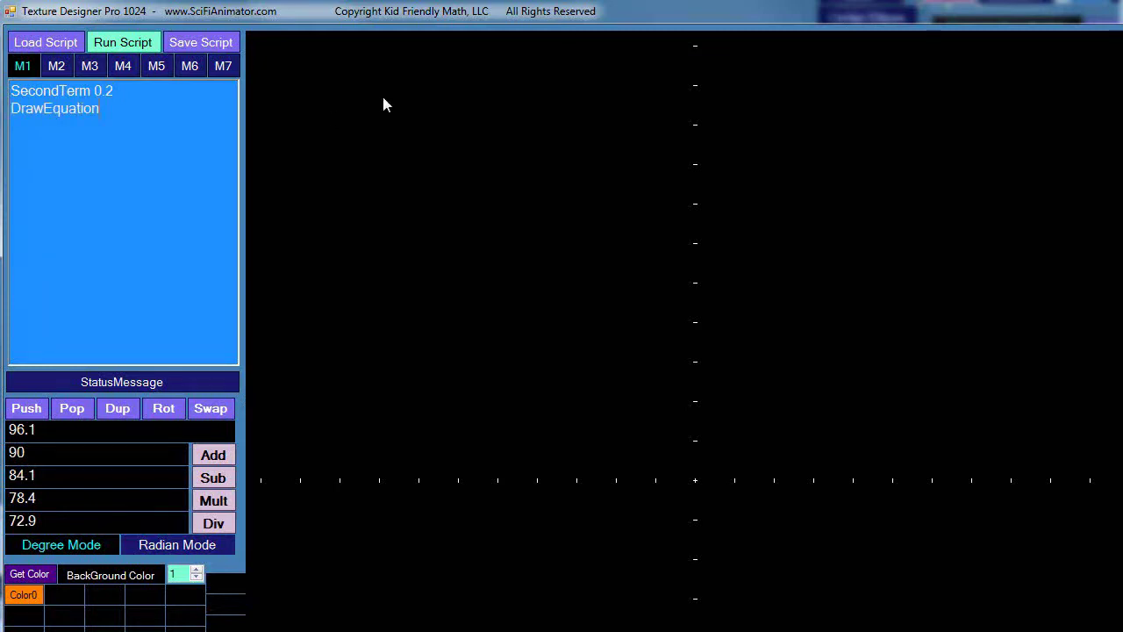
{"action": "left_click", "coordinate": [128, 42]}
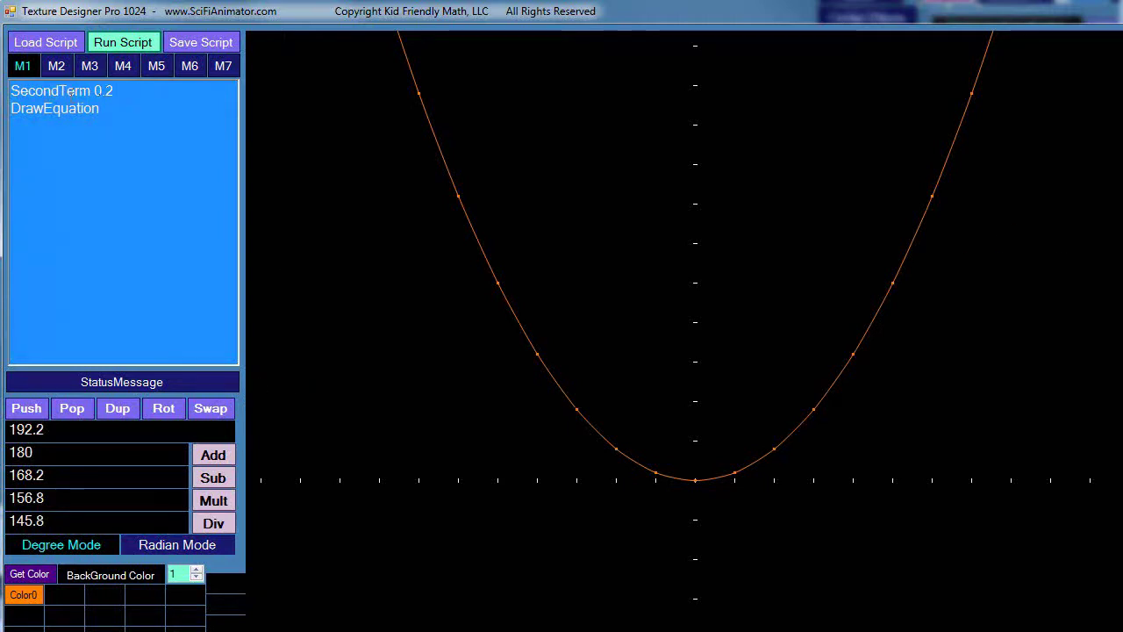
Step: Insert a ThirdTerm 0.1 line between SecondTerm 0.2 and DrawEquation, and run the script
{"action": "left_click", "coordinate": [121, 91]}
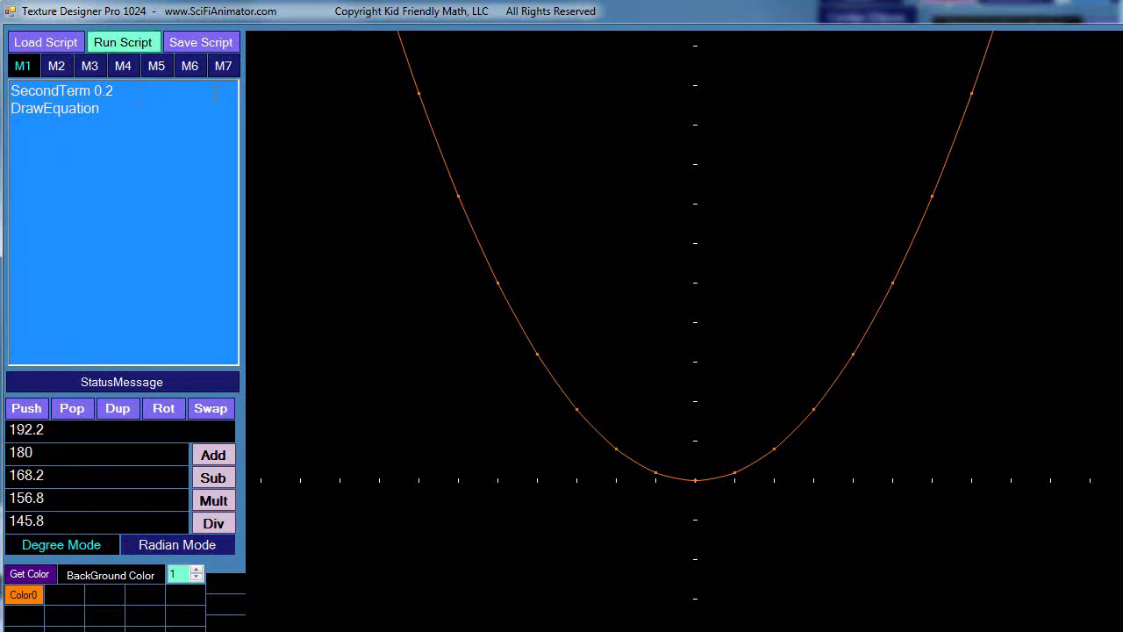
{"action": "key", "text": "Return"}
{"action": "type", "text": "Th"}
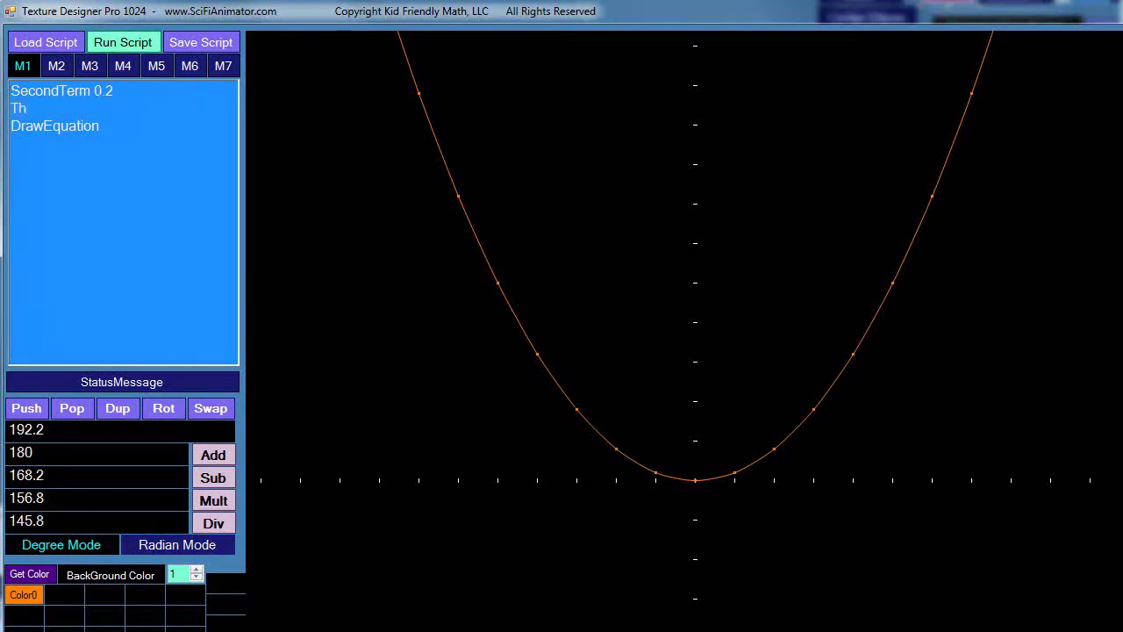
{"action": "type", "text": "irdTerm 0.1"}
{"action": "left_click", "coordinate": [118, 42]}
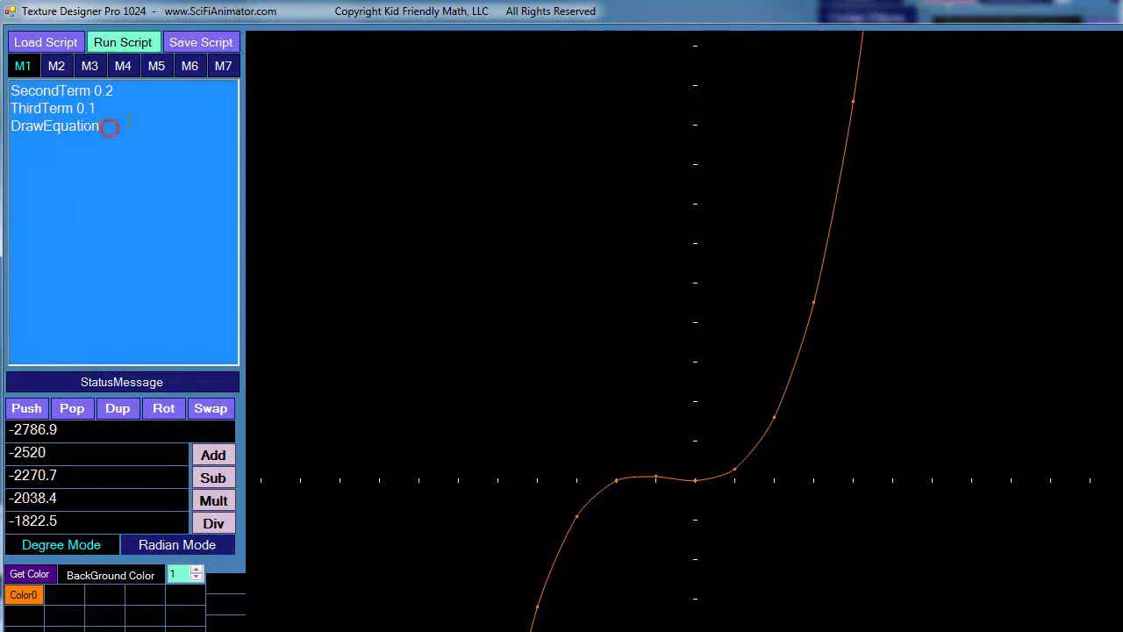
Step: Add Method4 15 after DrawEquation and insert ConstantTerm 0.0 below ThirdTerm 0.1 in the M1 script
{"action": "type", "text": "Method"}
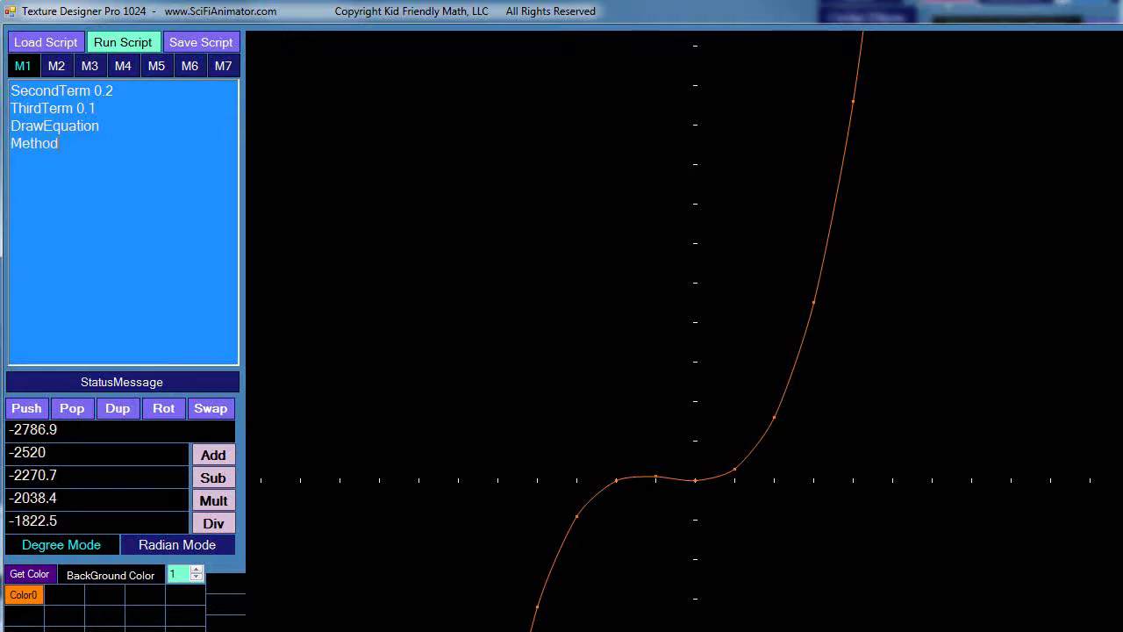
{"action": "type", "text": "4 15"}
{"action": "key", "text": "Return"}
{"action": "type", "text": "Con"}
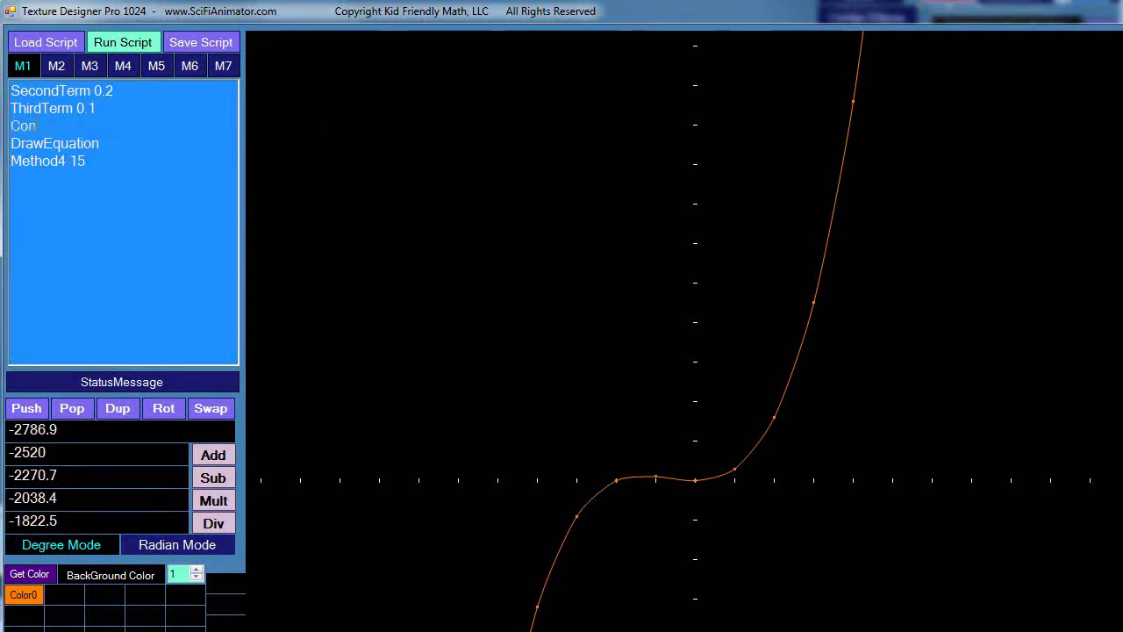
{"action": "type", "text": "stantTerm"}
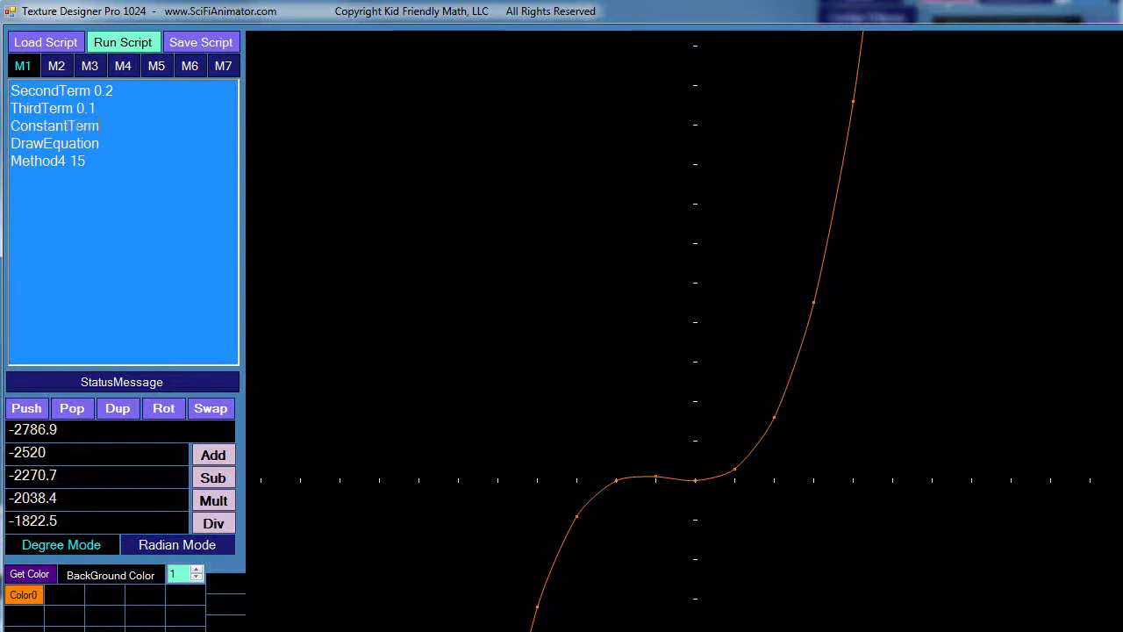
{"action": "type", "text": " 0.0"}
Step: Write method M4 with the lines ConstantTermPlus 0.1, DrawEquation and Return, and run the M1 script that calls it
{"action": "left_click", "coordinate": [60, 65]}
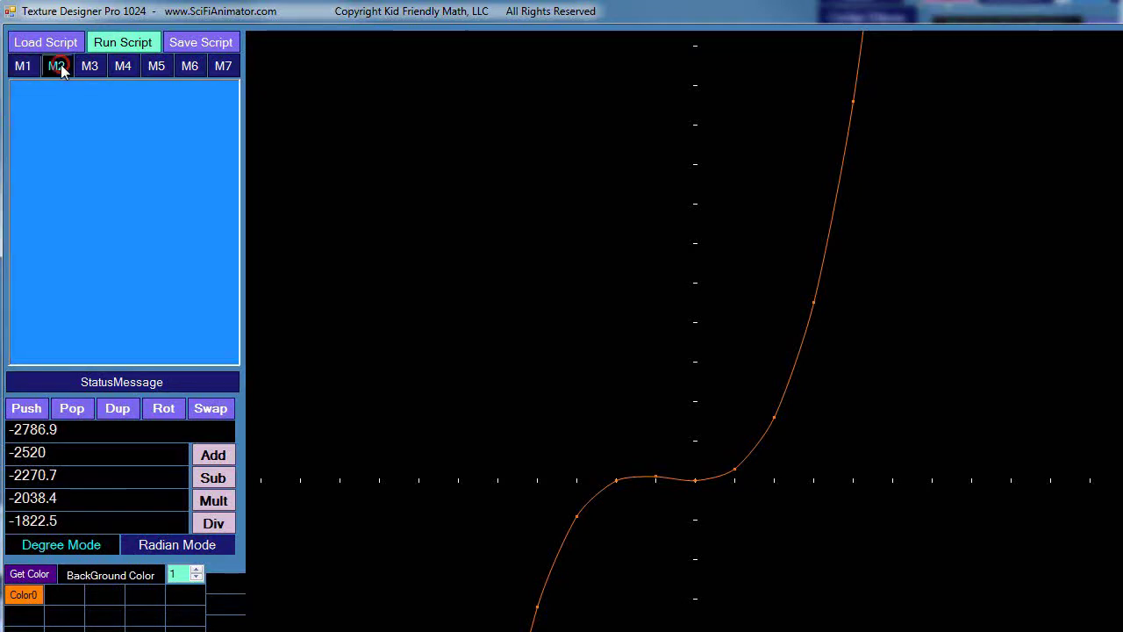
{"action": "left_click", "coordinate": [22, 66]}
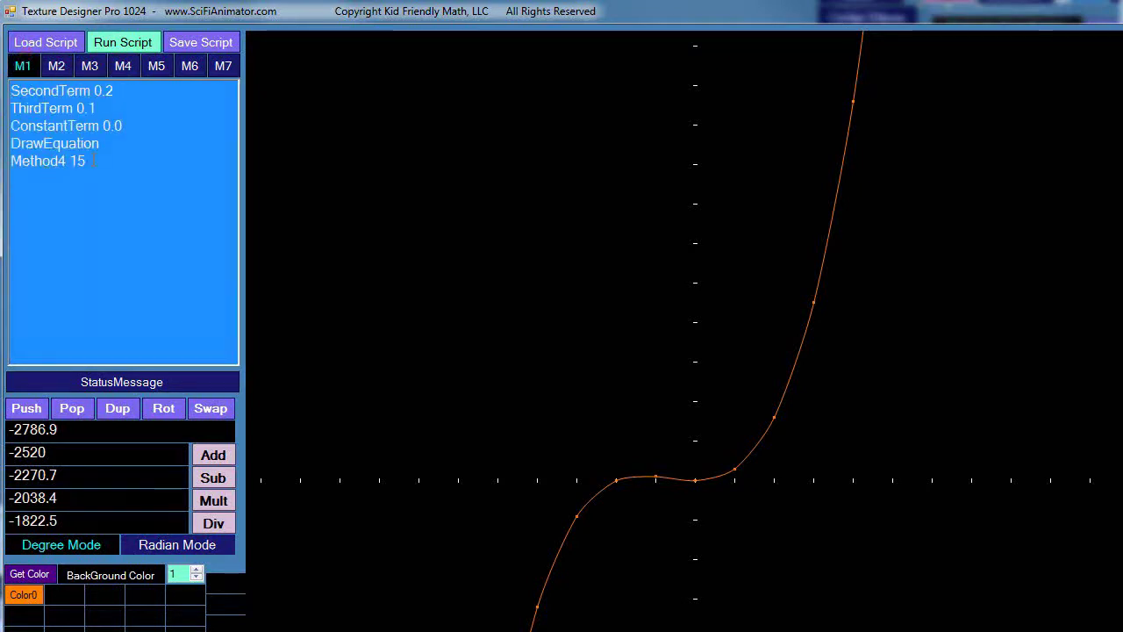
{"action": "left_click", "coordinate": [122, 66]}
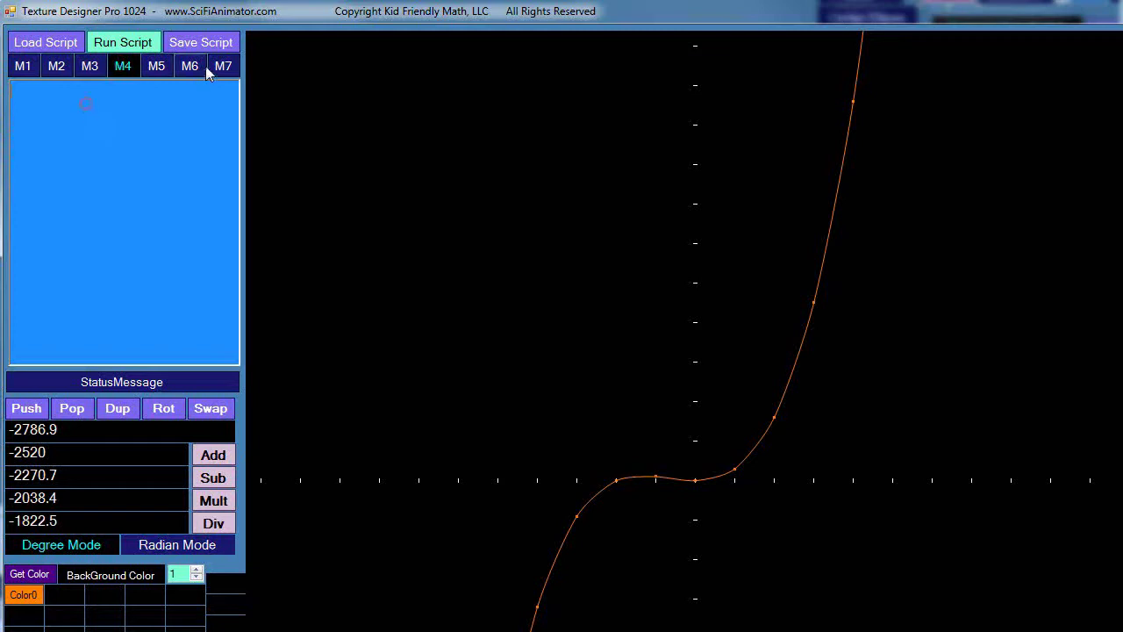
{"action": "type", "text": "ConstantTermP"}
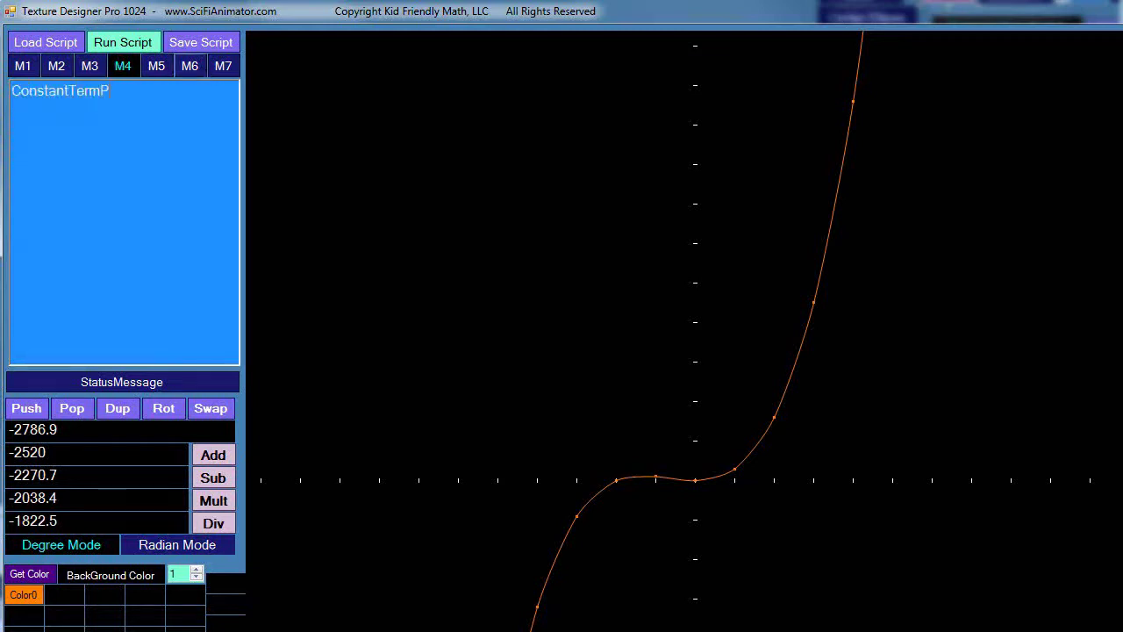
{"action": "type", "text": "lus"}
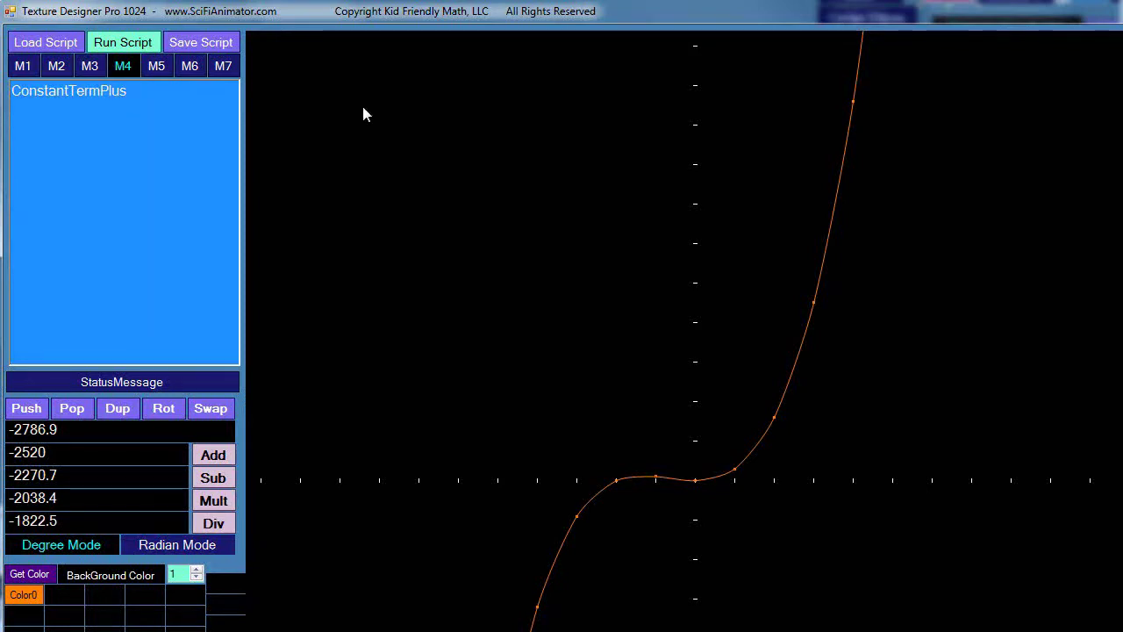
{"action": "type", "text": "0.1"}
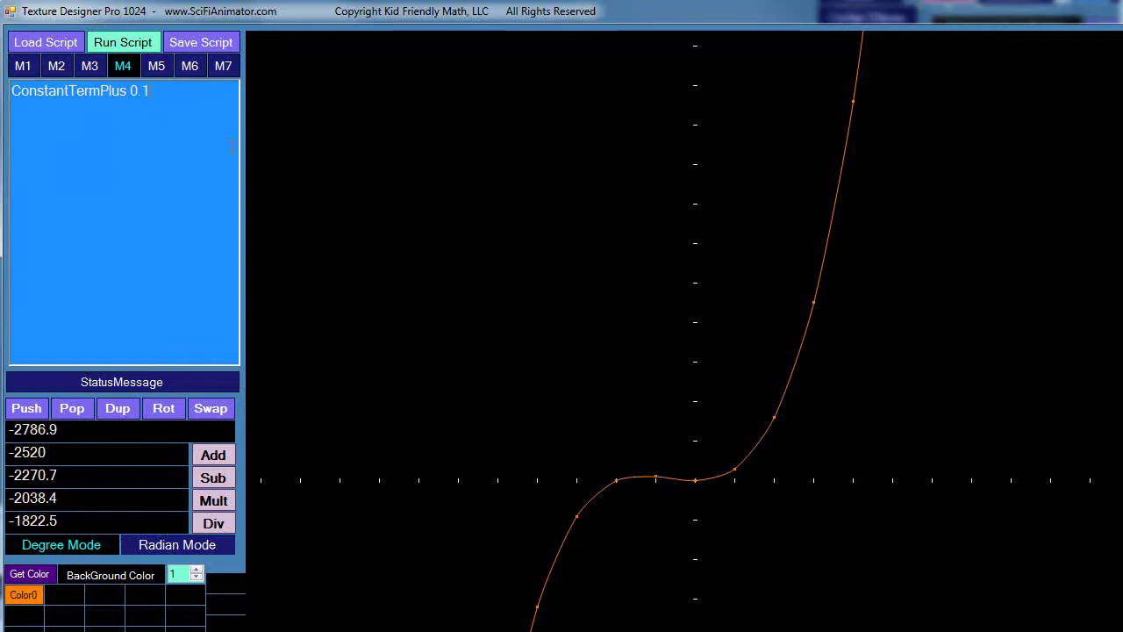
{"action": "type", "text": "DrawEqu"}
{"action": "key", "text": "BackSpace"}
{"action": "type", "text": "uation "}
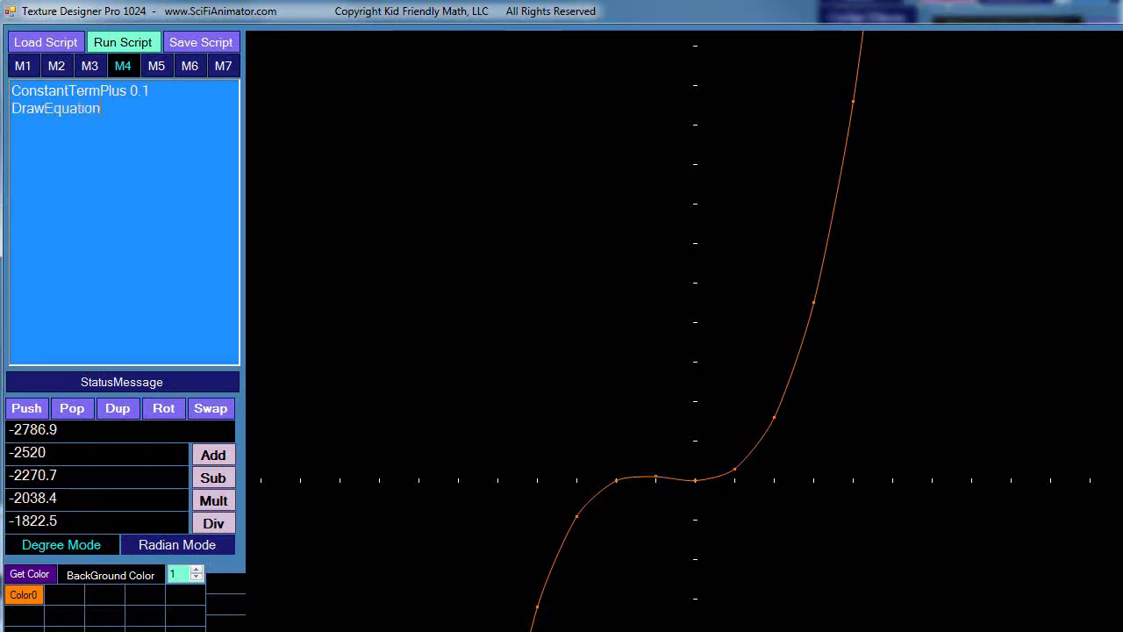
{"action": "type", "text": "Return"}
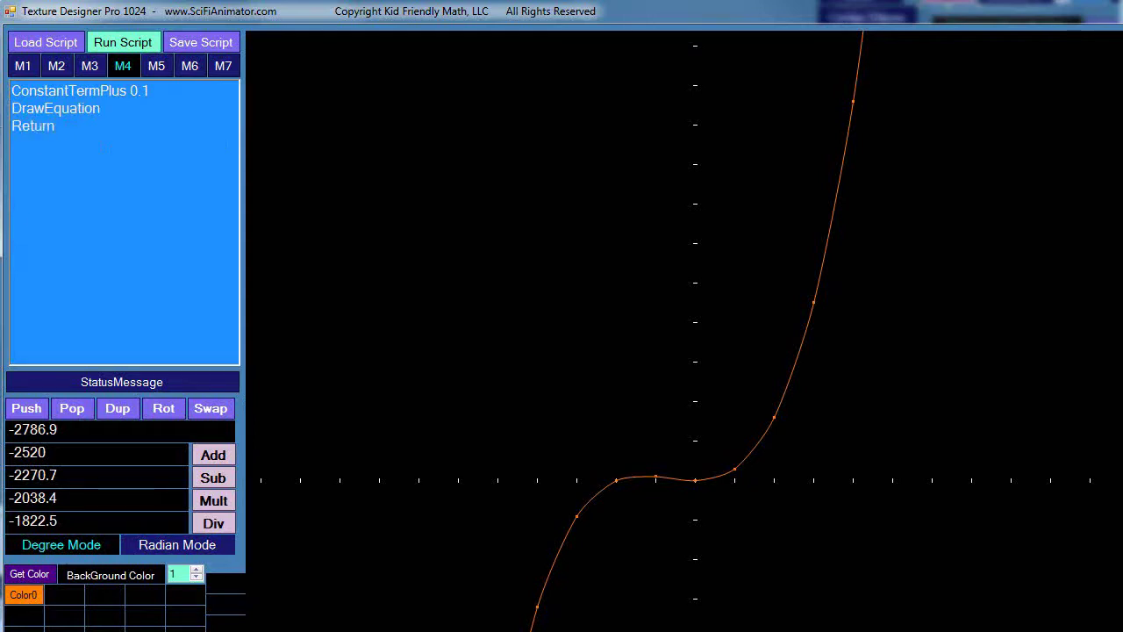
{"action": "left_click", "coordinate": [22, 66]}
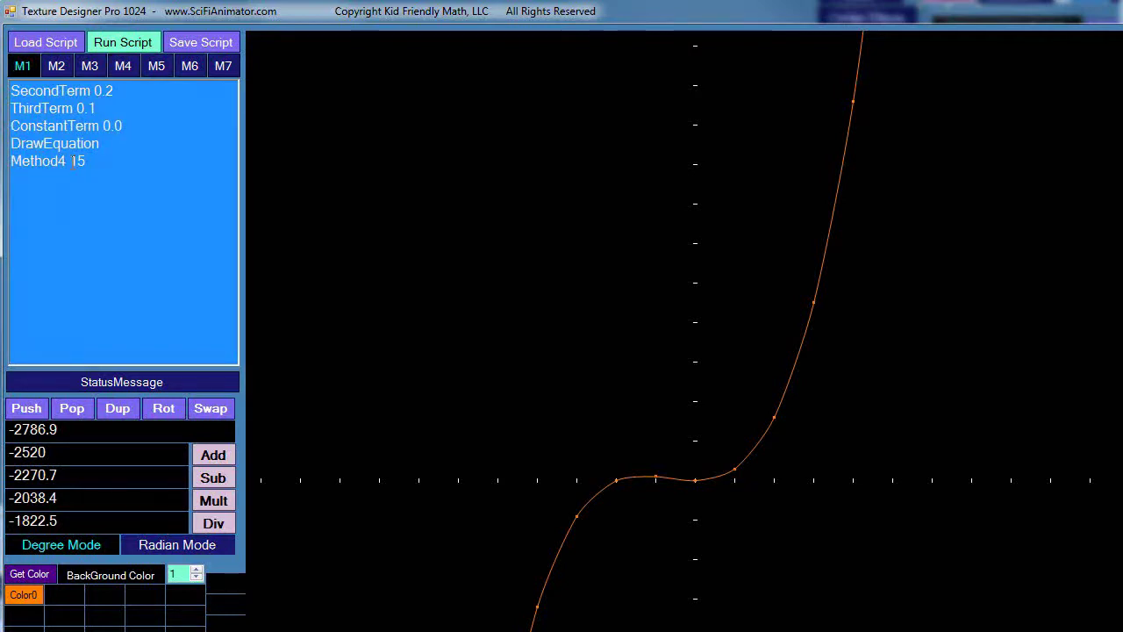
{"action": "left_click", "coordinate": [106, 45]}
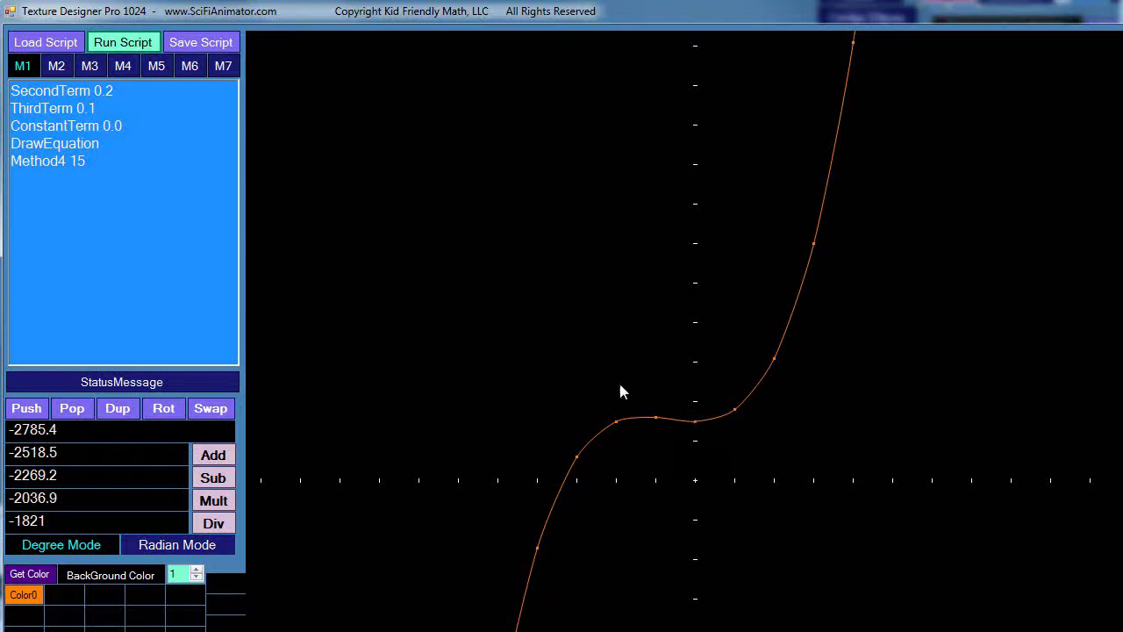
Step: Insert a ClearBit 0 line between ConstantTerm 0.0 and DrawEquation in the M1 script, and run it
{"action": "double_click", "coordinate": [757, 17]}
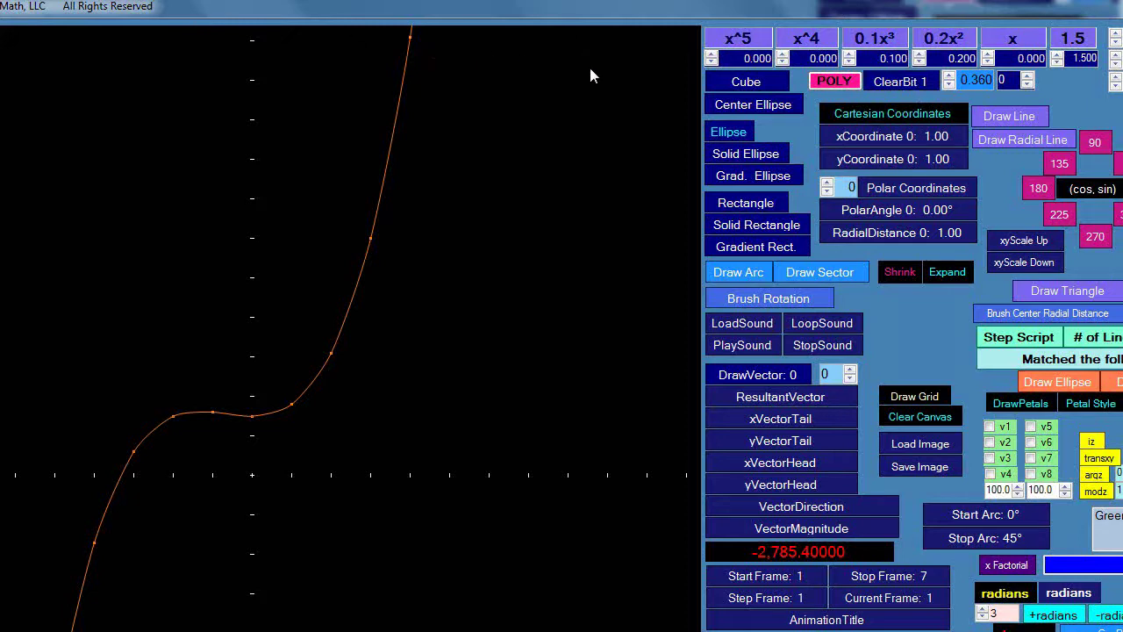
{"action": "left_click", "coordinate": [903, 82]}
{"action": "left_click_drag", "start_coordinate": [244, 12], "coordinate": [681, 24]}
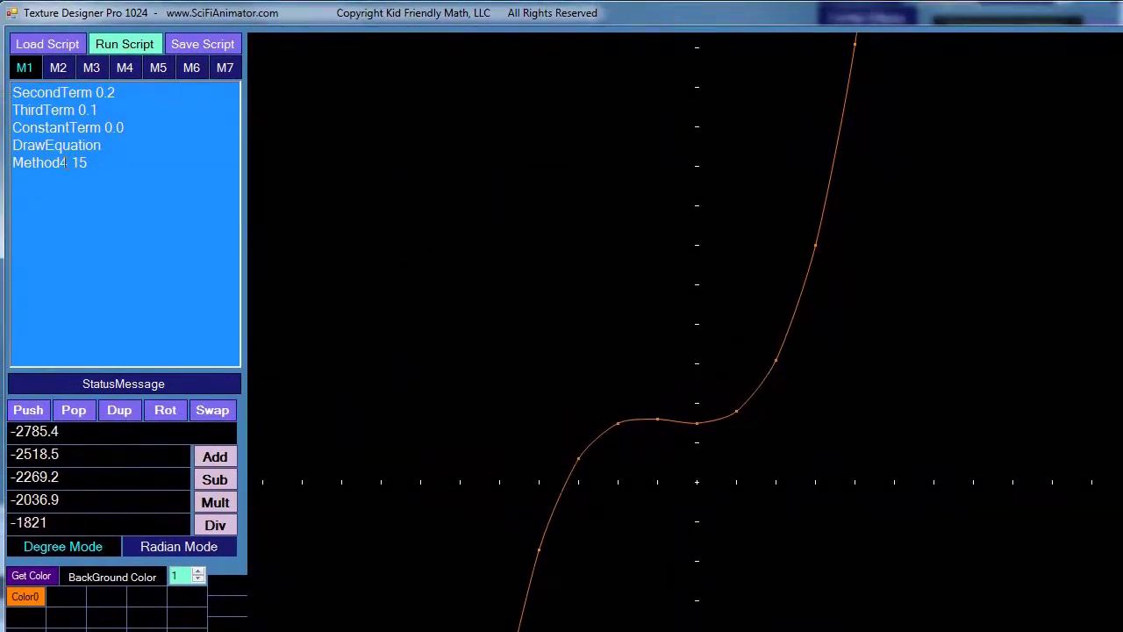
{"action": "left_click", "coordinate": [130, 128]}
{"action": "key", "text": "Return"}
{"action": "type", "text": "Cle"}
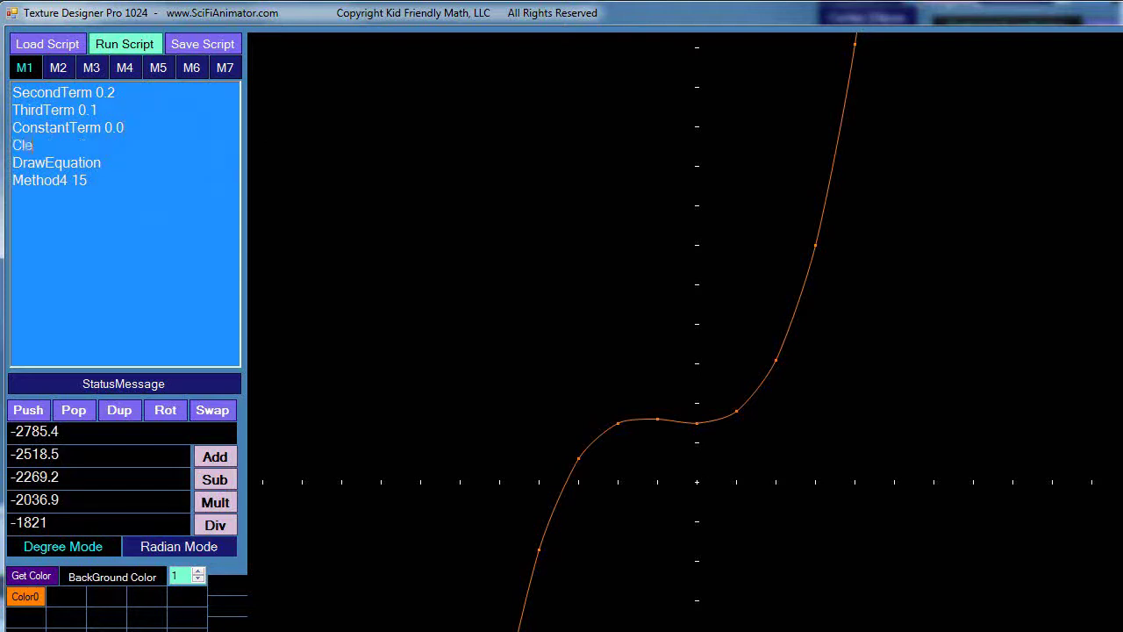
{"action": "type", "text": "arBit 0"}
{"action": "left_click", "coordinate": [114, 44]}
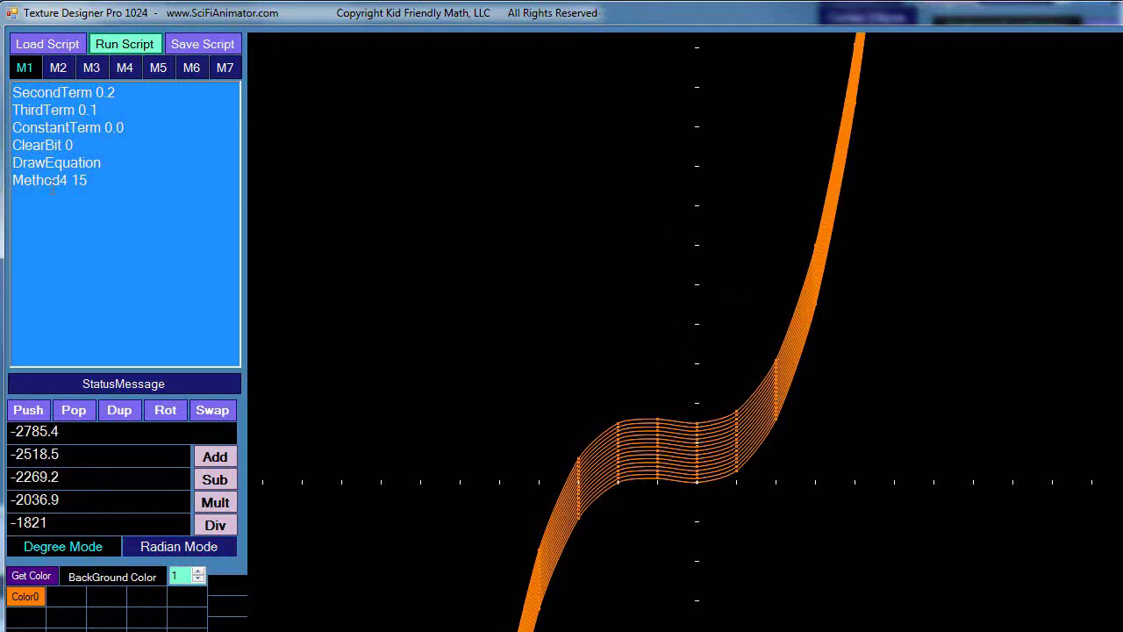
Step: Reduce the ConstantTermPlus increment in method M4 to 0.02 and run the M1 script again
{"action": "left_click", "coordinate": [57, 68]}
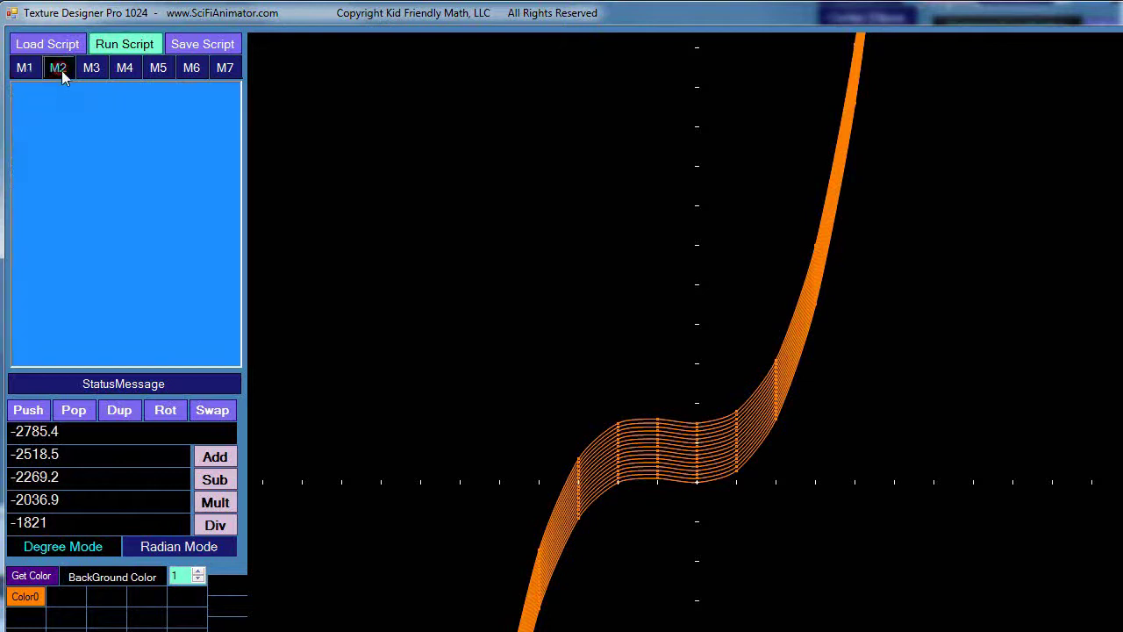
{"action": "left_click", "coordinate": [129, 68]}
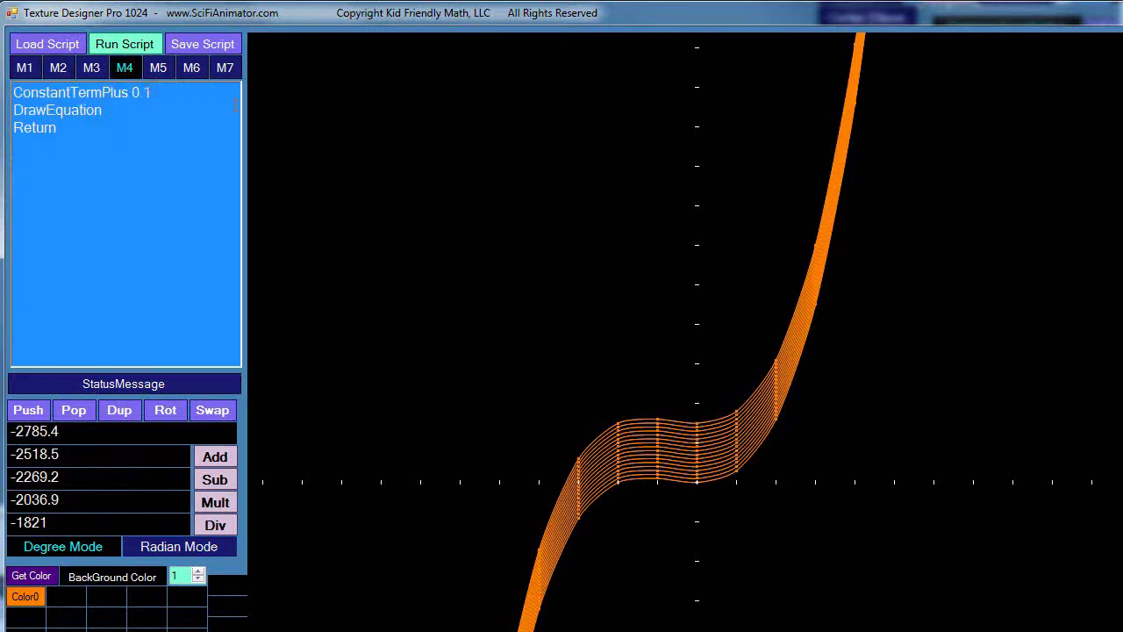
{"action": "type", "text": "2"}
{"action": "left_click", "coordinate": [22, 68]}
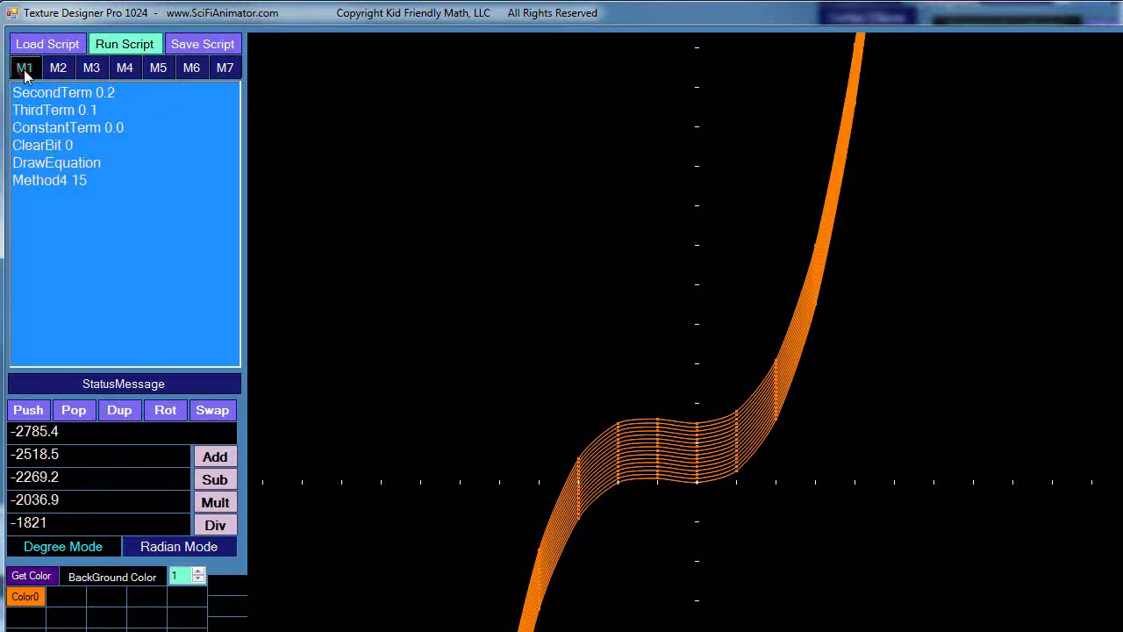
{"action": "left_click", "coordinate": [100, 44]}
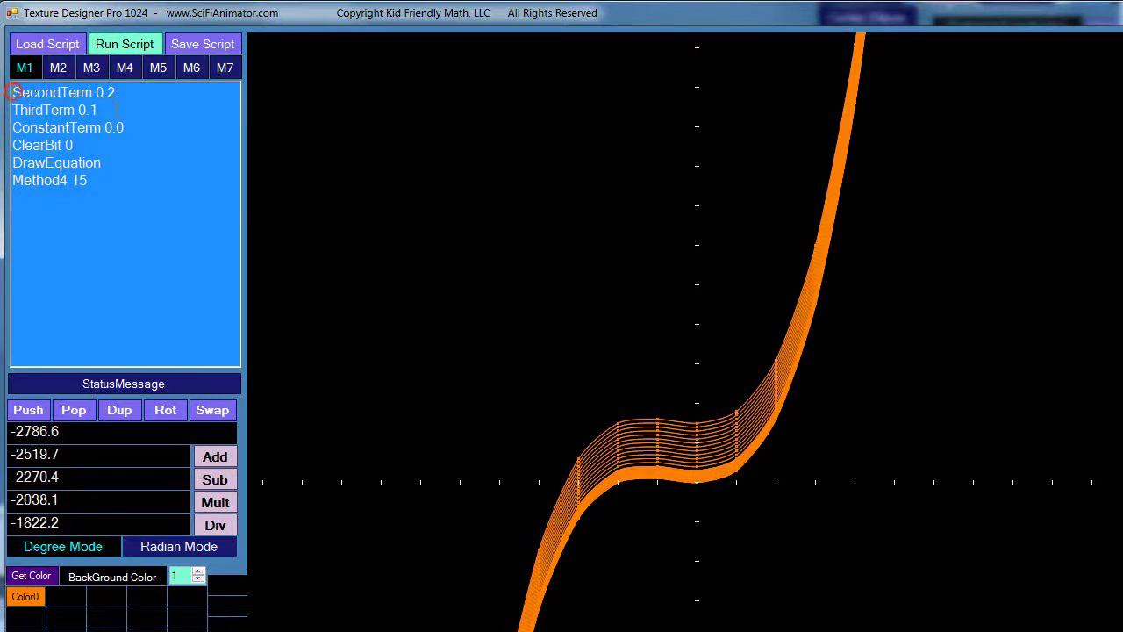
Step: Insert the lines ClearCanvas and DrawGrid above SecondTerm 0.2 in the M1 script, and run it
{"action": "key", "text": "Return"}
{"action": "type", "text": "Cl"}
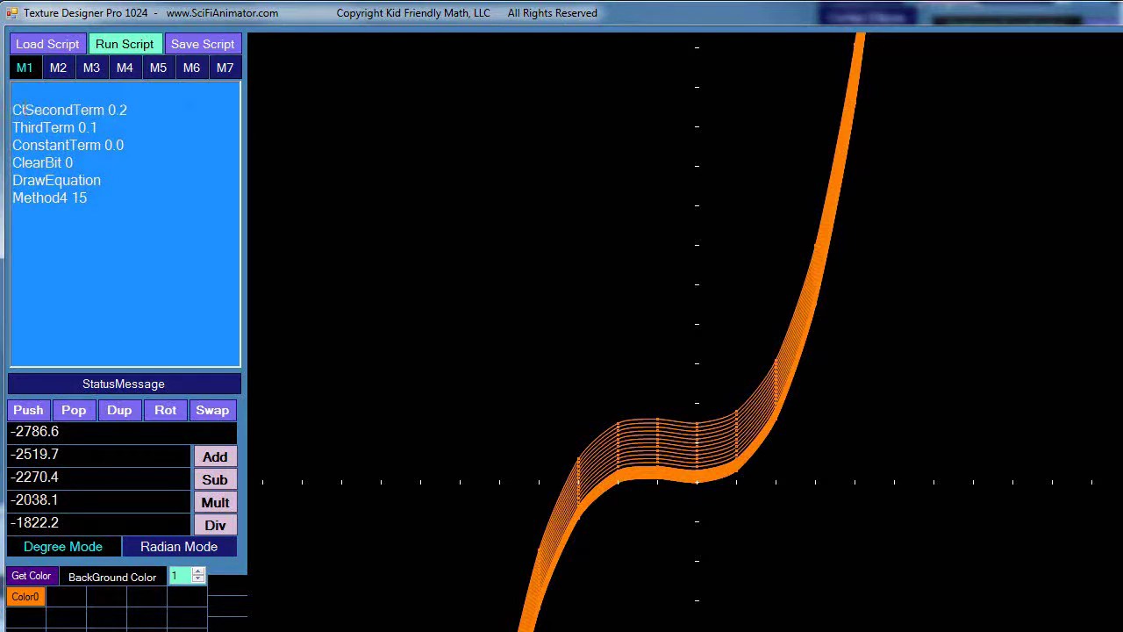
{"action": "key", "text": "BackSpace"}
{"action": "key", "text": "BackSpace"}
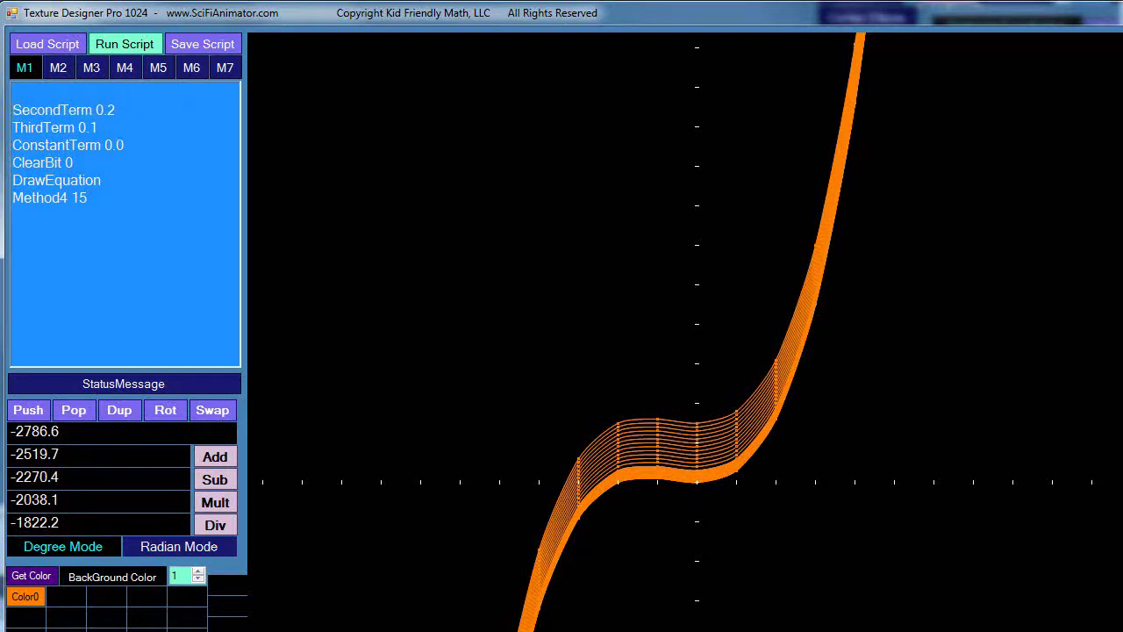
{"action": "type", "text": "ClearCanvas"}
{"action": "key", "text": "Return"}
{"action": "type", "text": "Draw"}
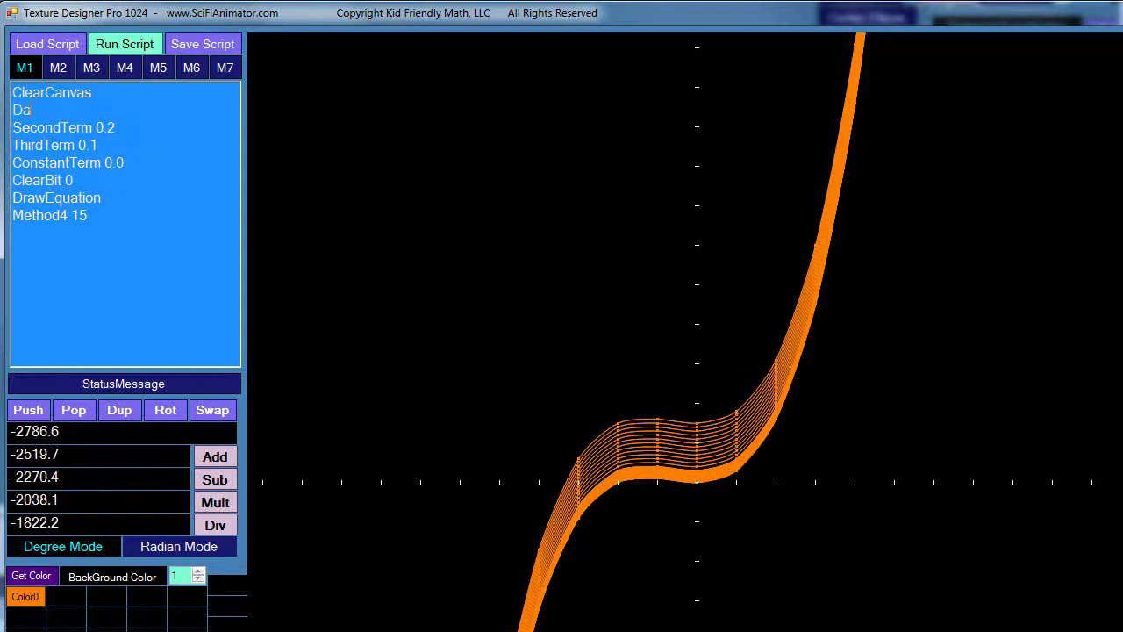
{"action": "type", "text": "Grid"}
{"action": "left_click", "coordinate": [132, 44]}
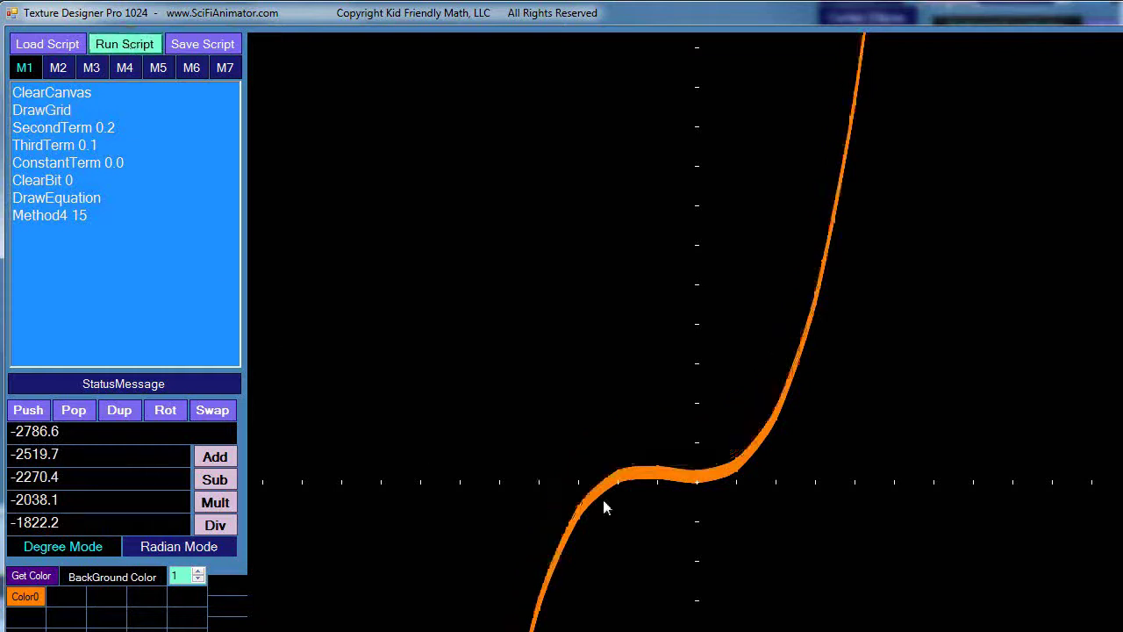